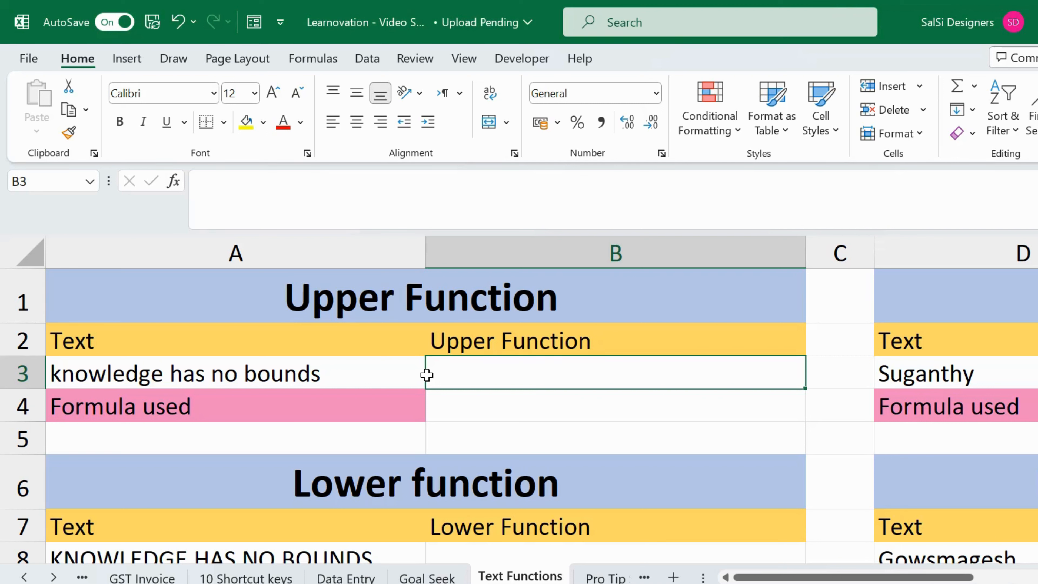
# Enter the formula =UPPER(A3) in cell B3 to convert the text in A3 to uppercase.
pyautogui.press('F2')
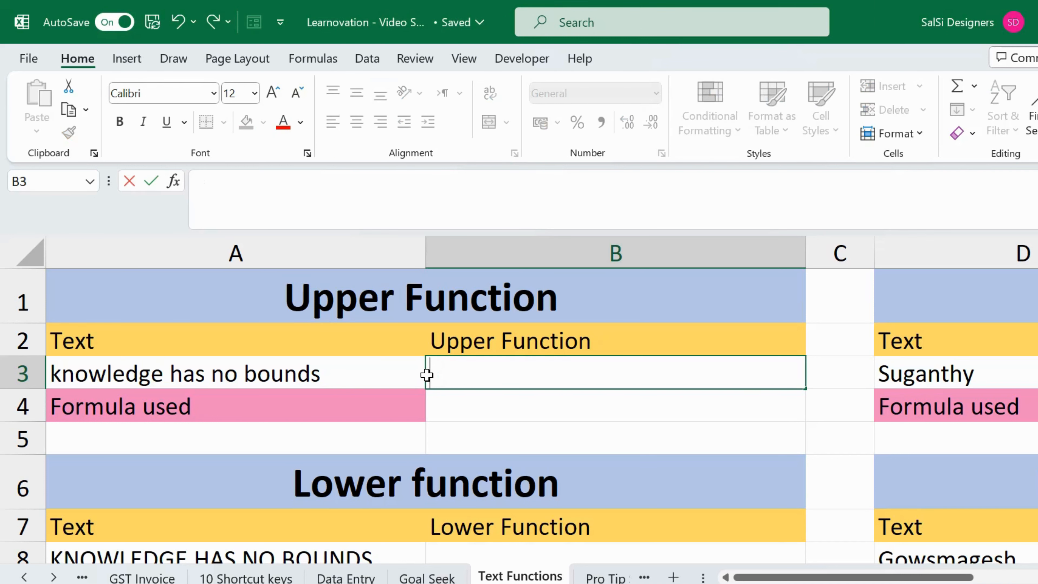
pyautogui.write('=')
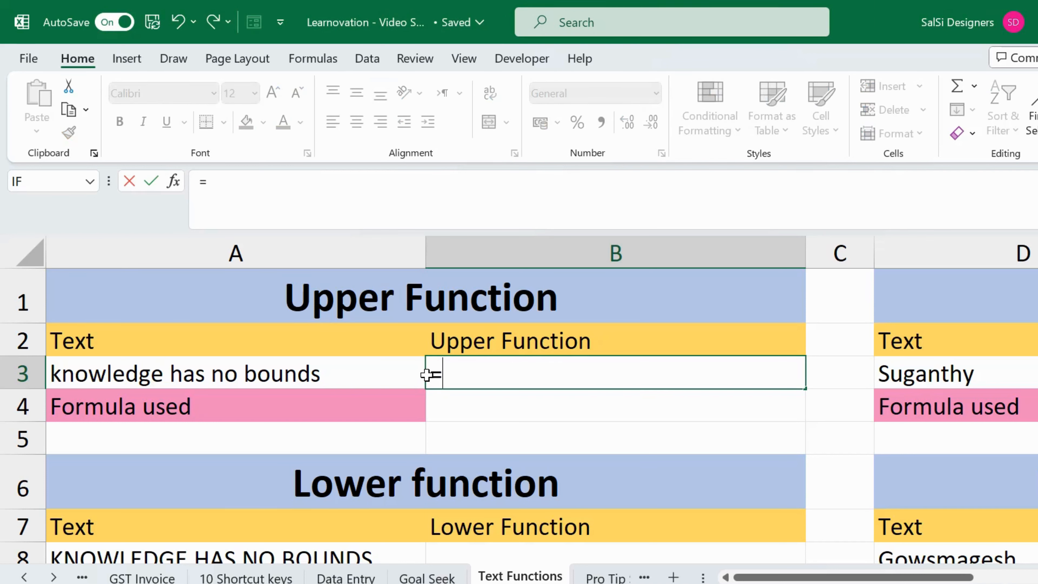
pyautogui.write('y')
pyautogui.press('BackSpace')
pyautogui.write('upp')
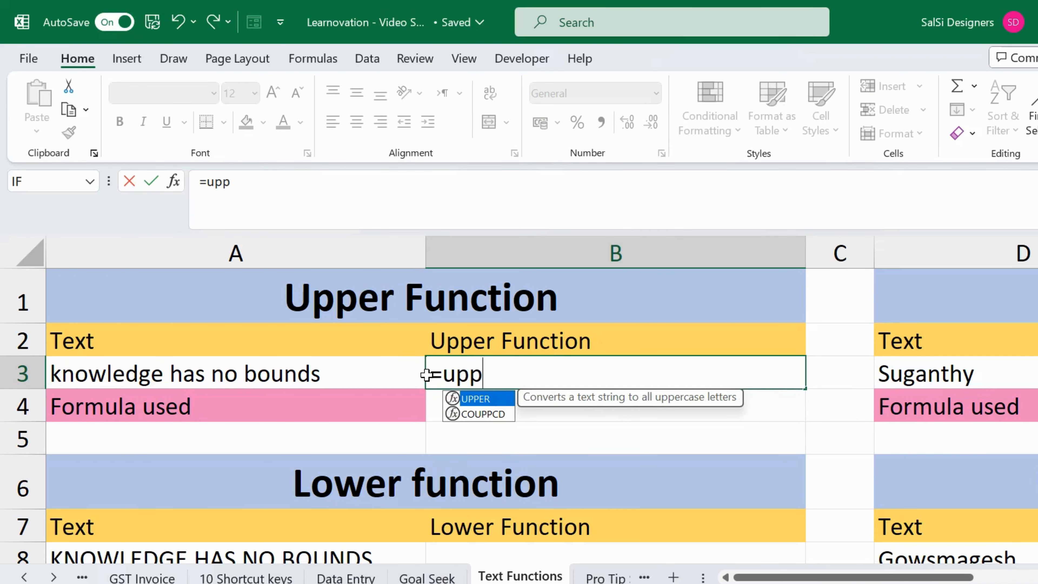
pyautogui.write('er')
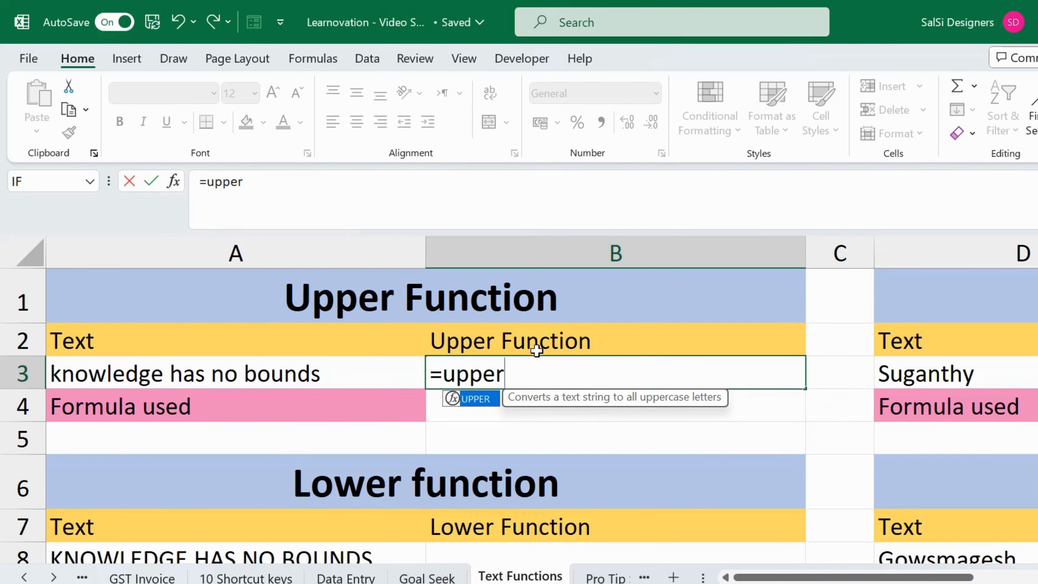
pyautogui.write('(')
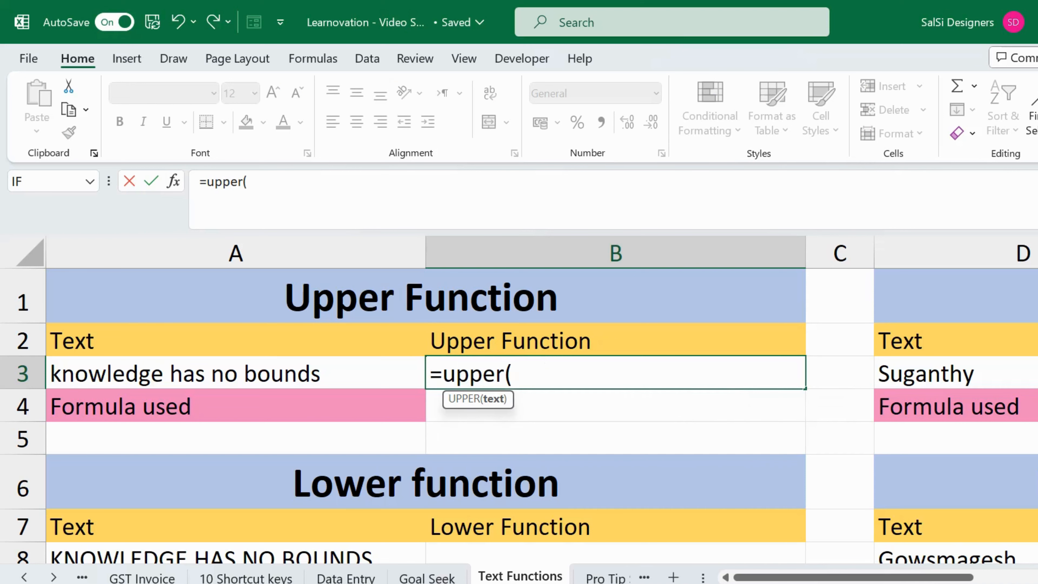
pyautogui.click(493, 414)
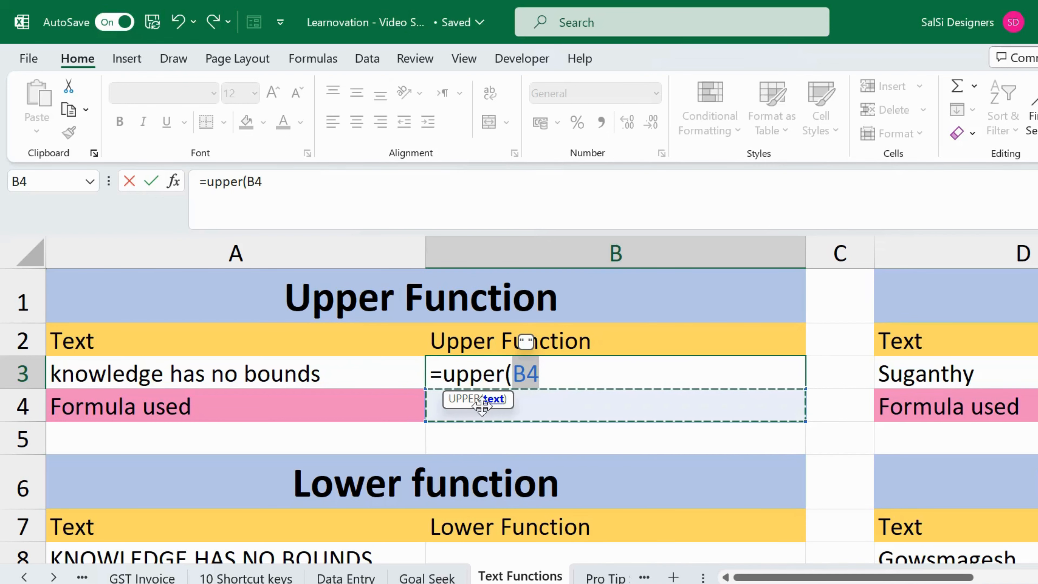
pyautogui.click(339, 364)
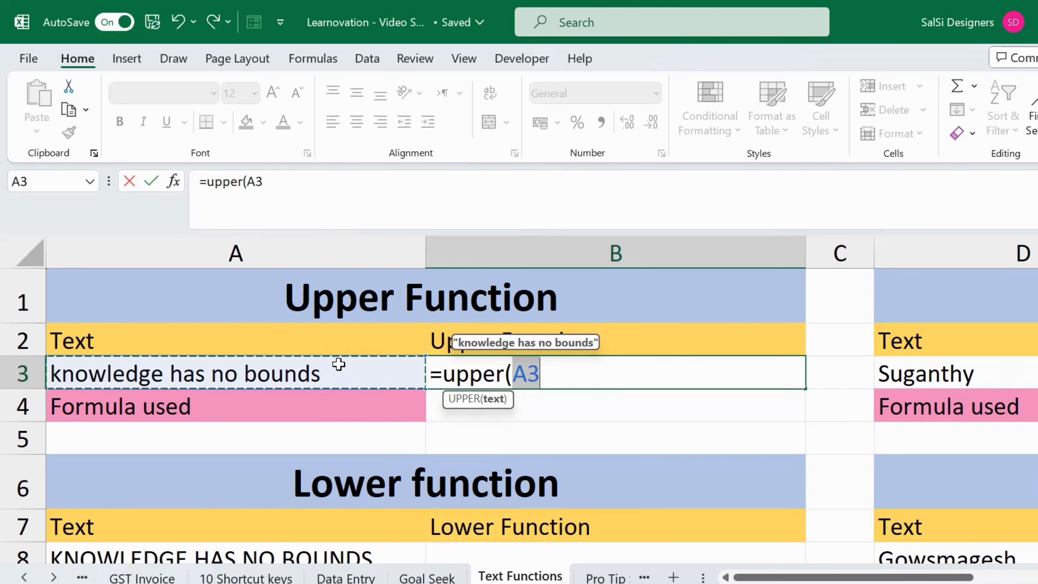
pyautogui.write(')')
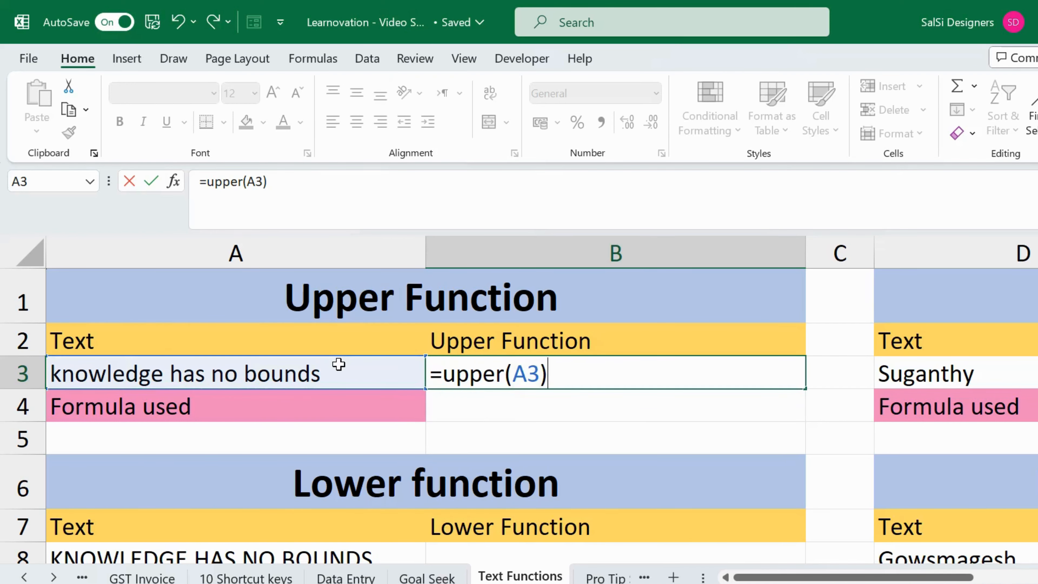
pyautogui.press('Return')
pyautogui.click(628, 372)
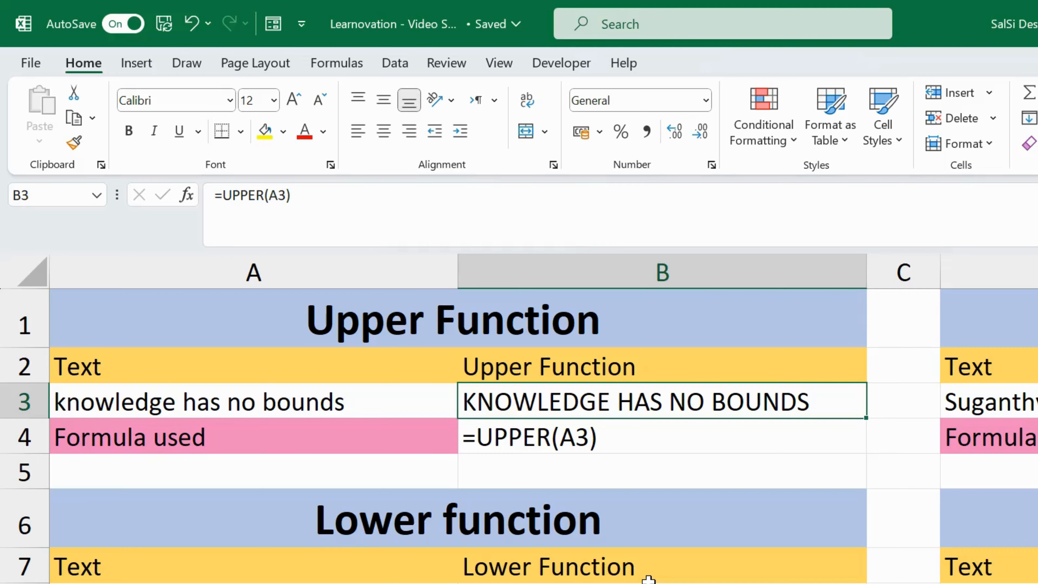
# Enter the formula =LOWER(A8) in cell B8 to convert the text in A8 to lowercase.
pyautogui.scroll(-2, 648, 578)
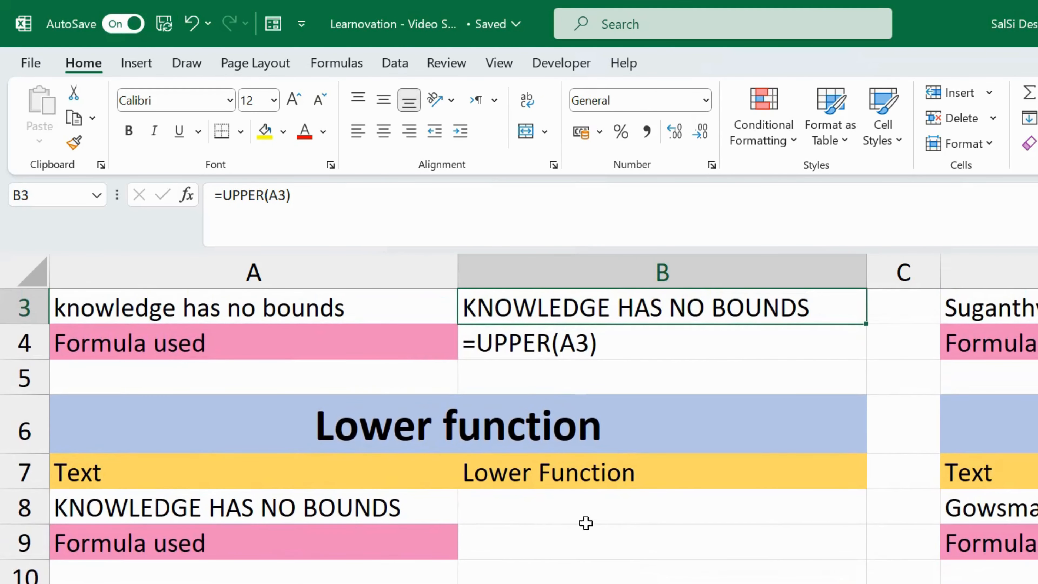
pyautogui.click(581, 514)
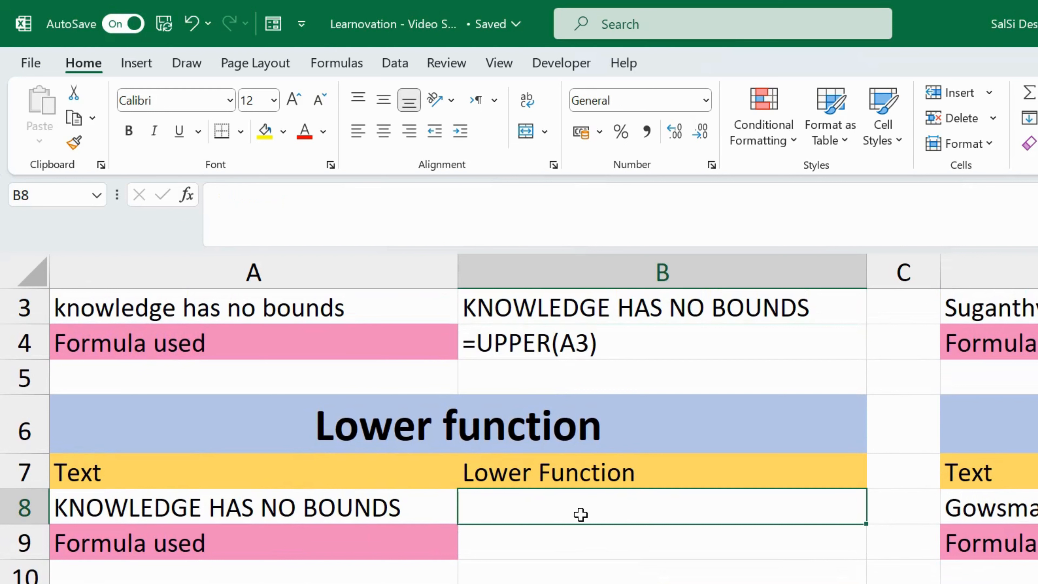
pyautogui.click(317, 519)
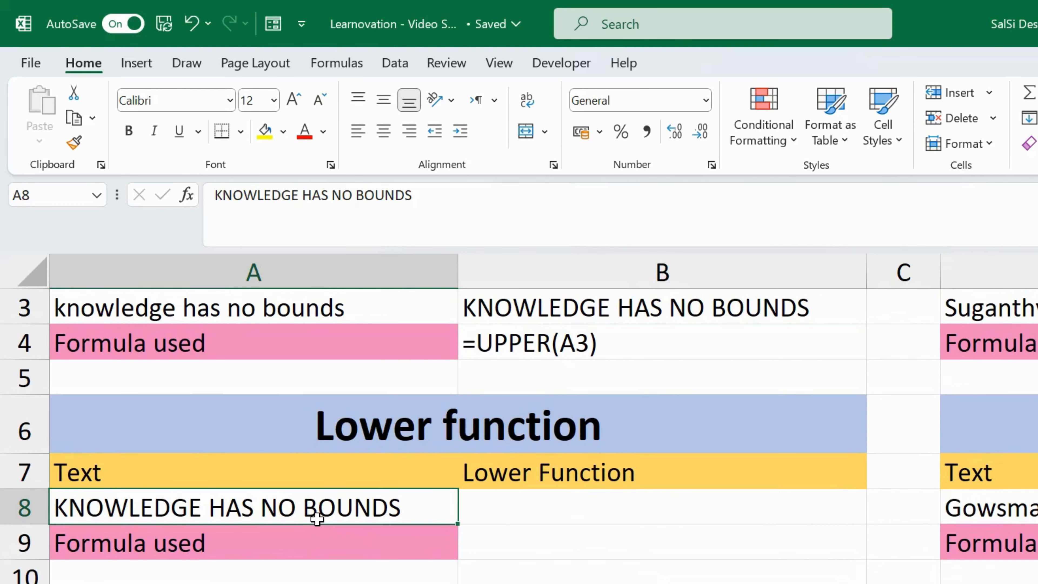
pyautogui.click(555, 504)
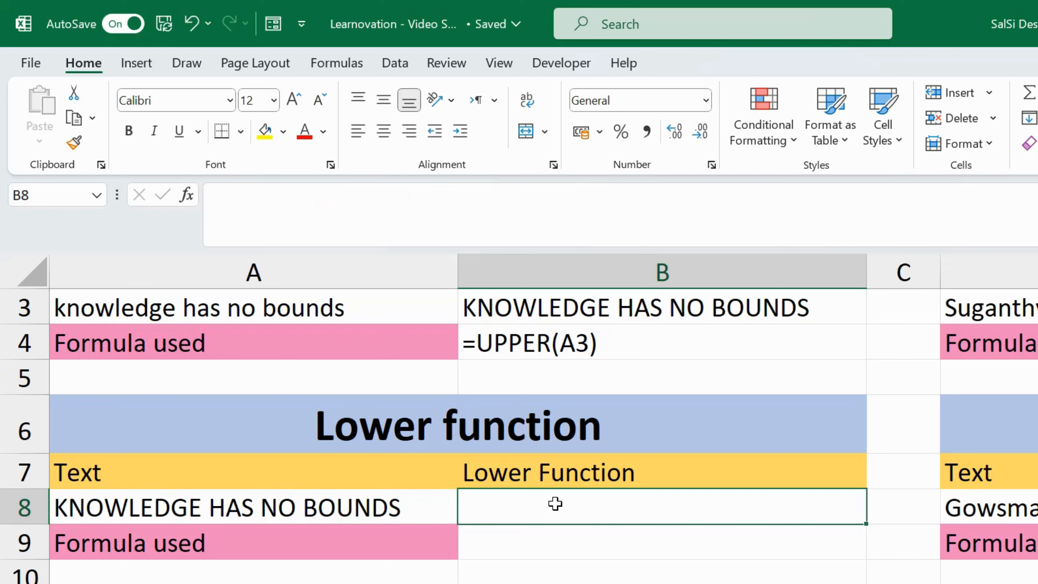
pyautogui.write('=')
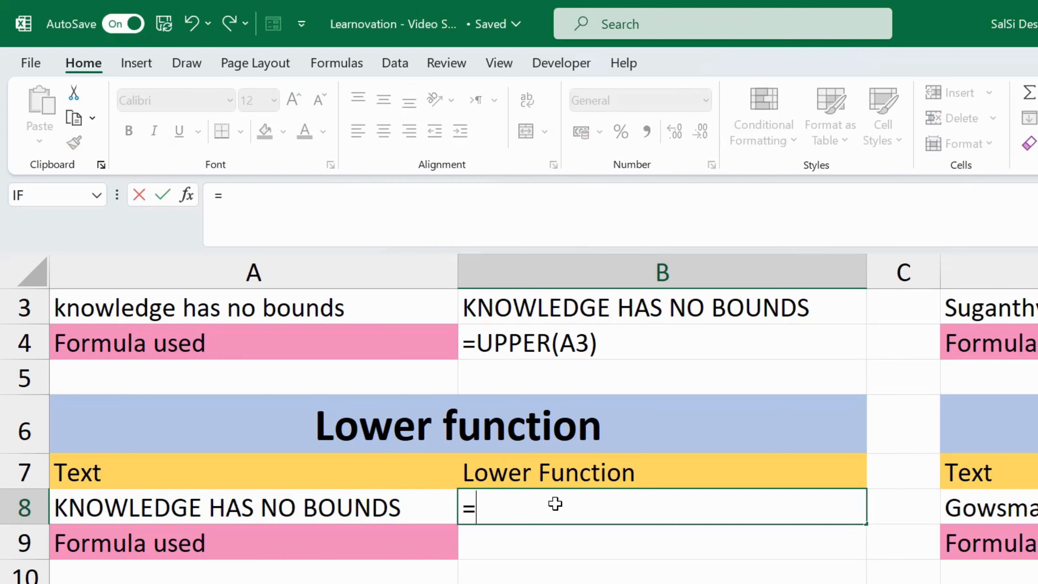
pyautogui.write('lower(')
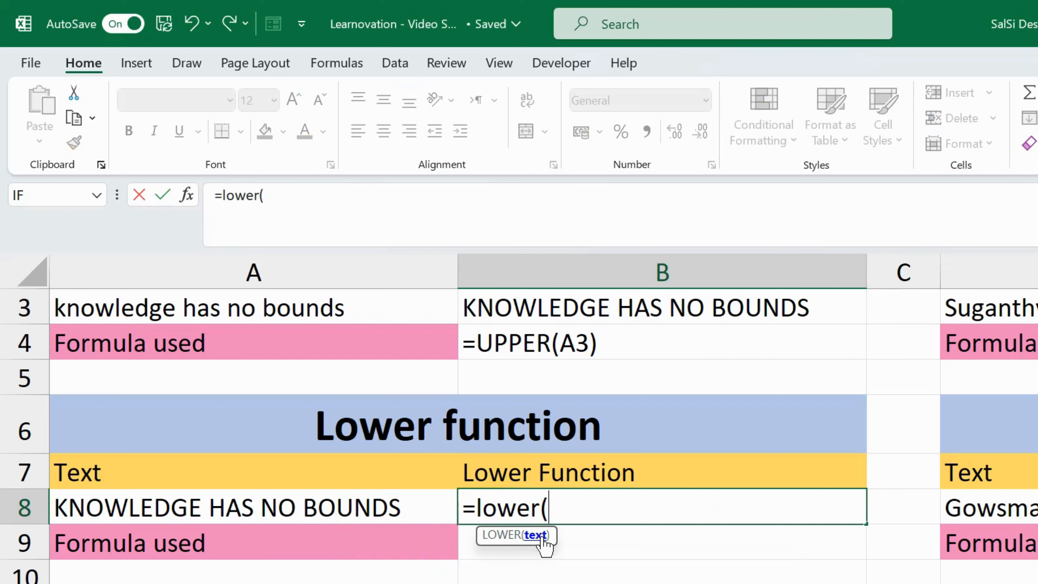
pyautogui.click(402, 508)
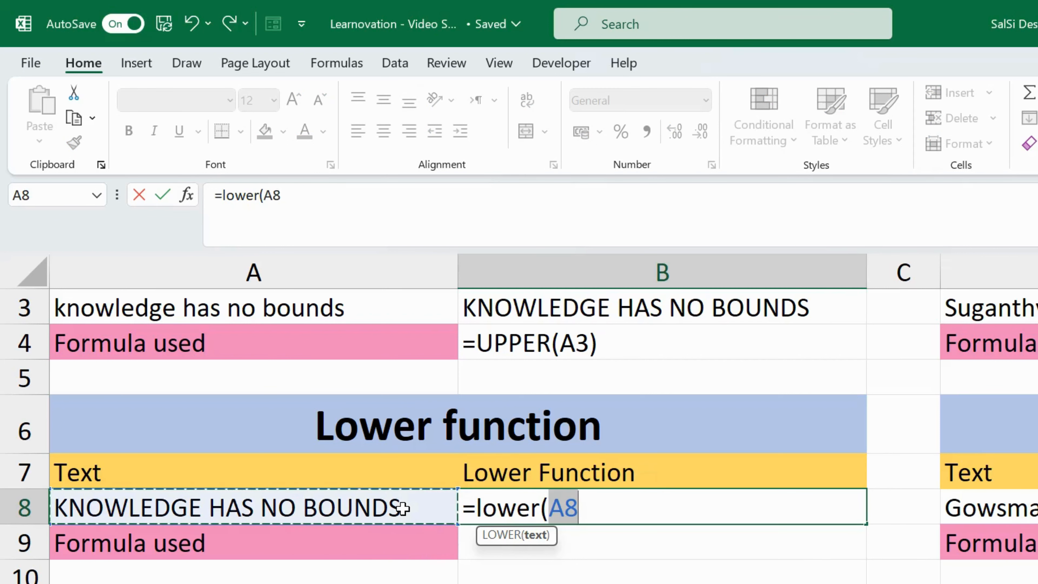
pyautogui.write(')')
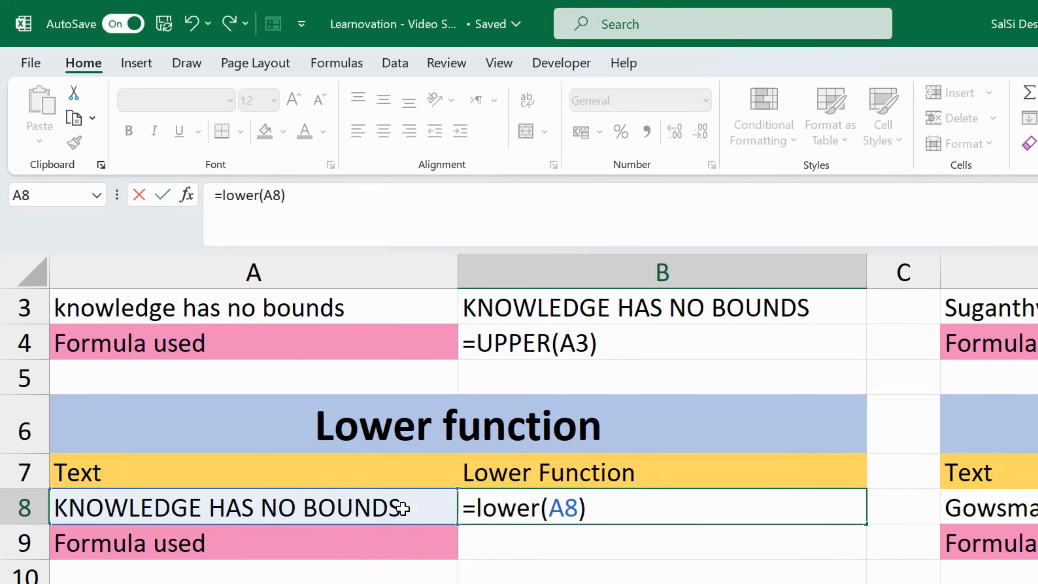
pyautogui.press('Return')
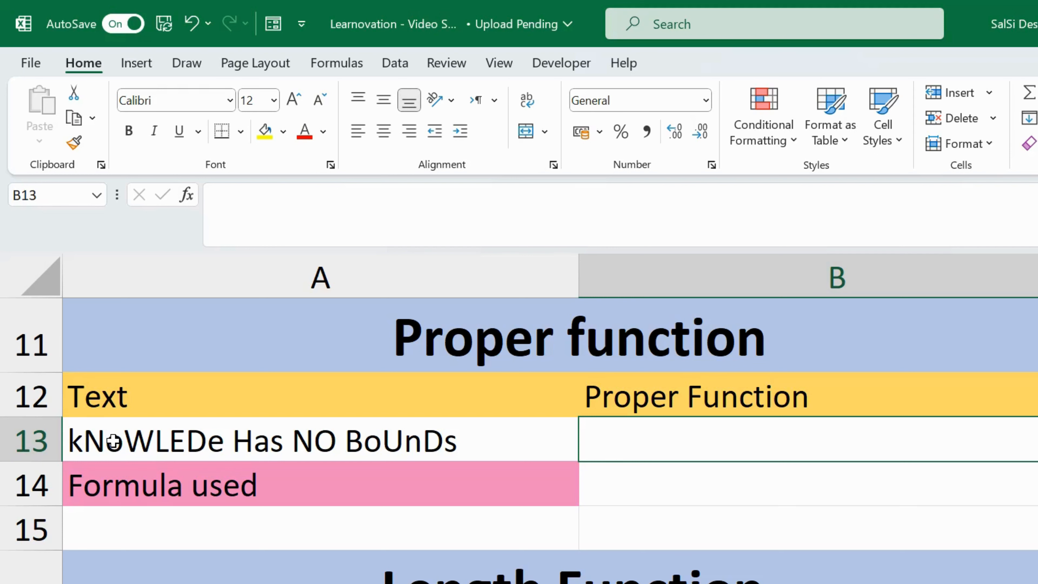
# Enter the formula =PROPER(A13) in cell B13 to capitalise each word of the text in A13.
pyautogui.write('=pr')
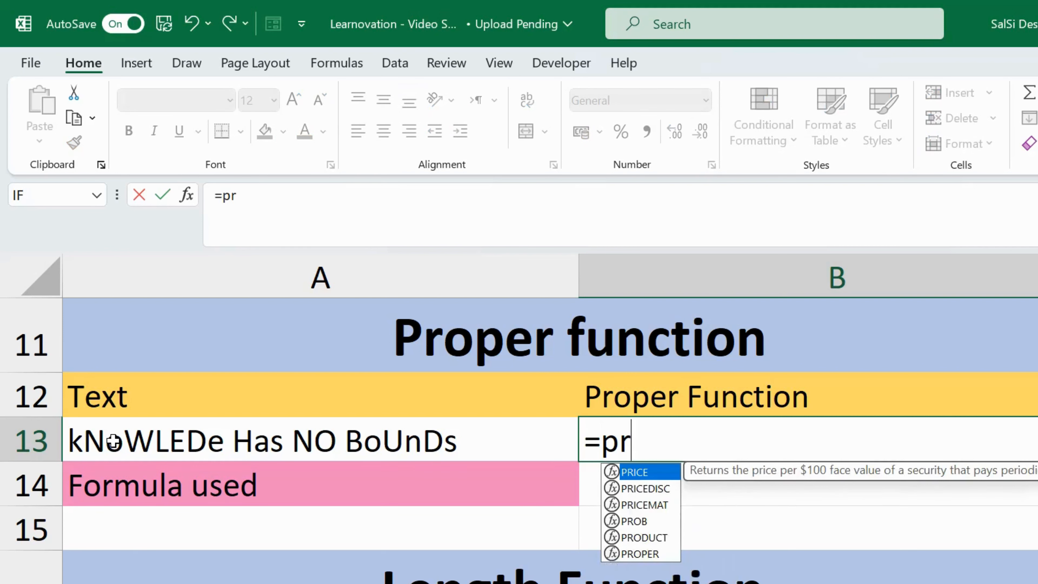
pyautogui.write('op')
pyautogui.press('Tab')
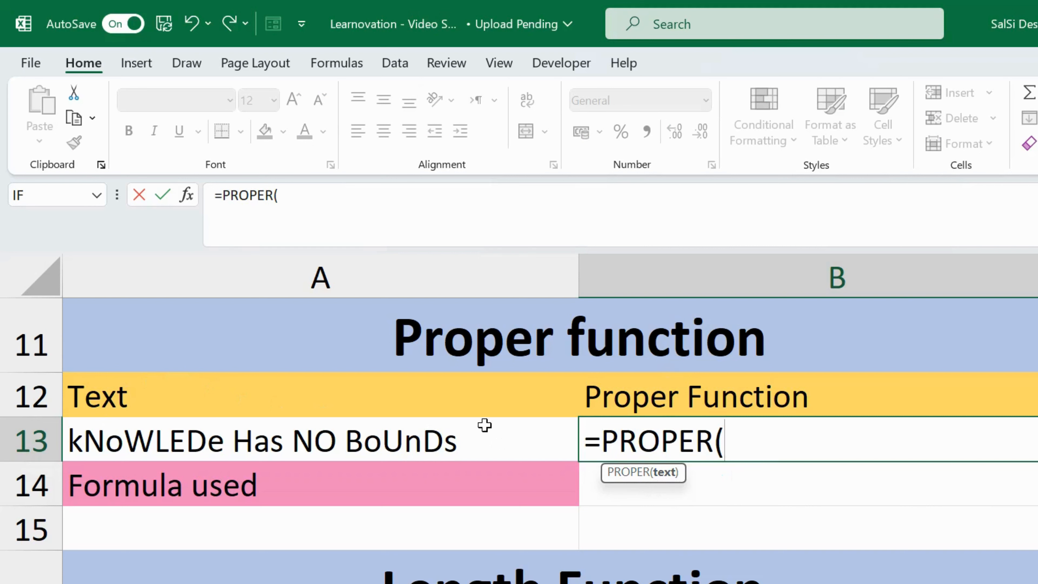
pyautogui.click(482, 443)
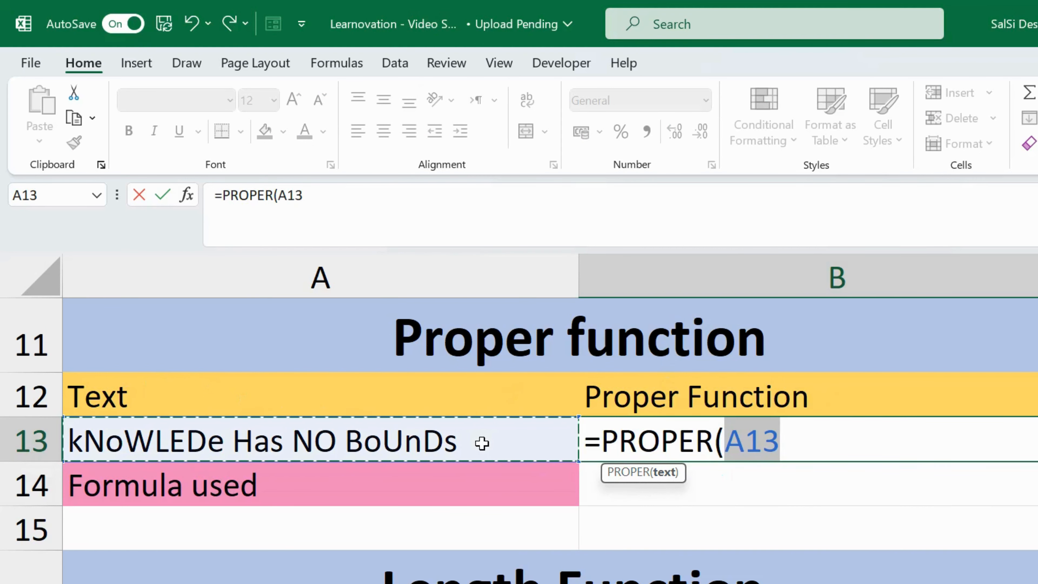
pyautogui.write(')')
pyautogui.press('Return')
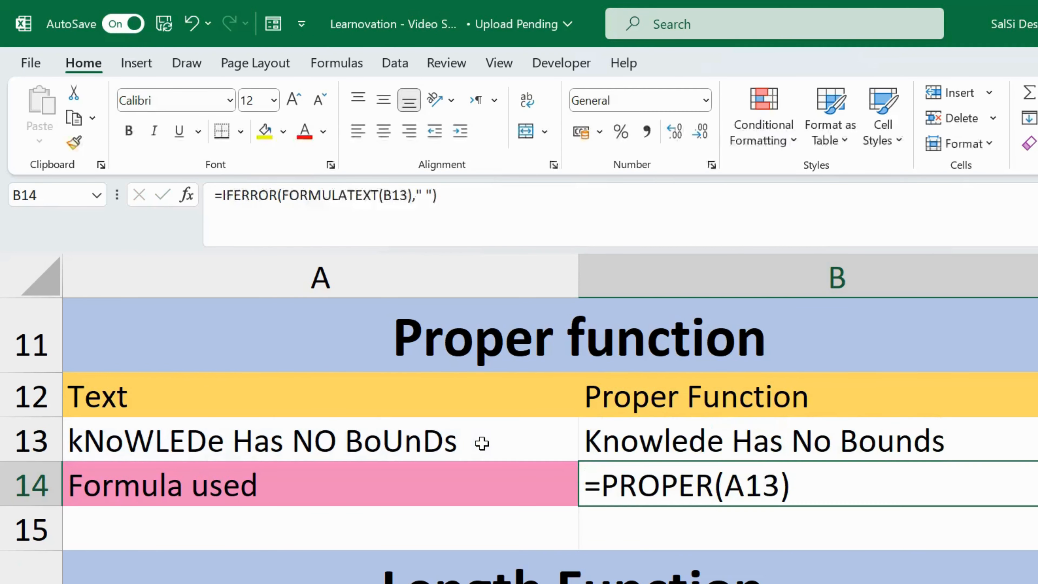
pyautogui.click(719, 440)
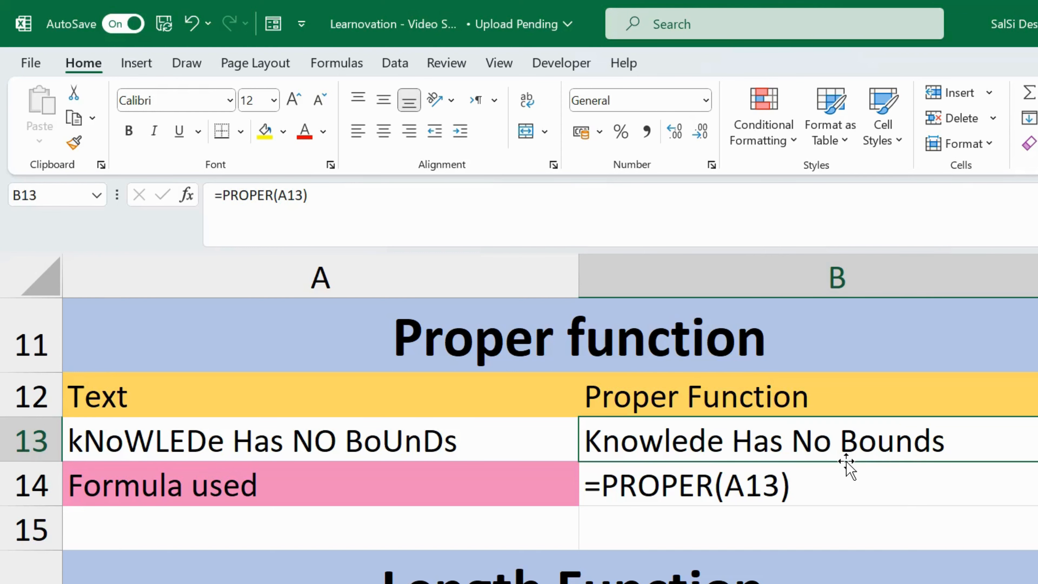
# Enter the formula =LEN(A18) in cell B18 to count the characters in A18, and check it against the source text.
pyautogui.scroll(-2, 845, 462)
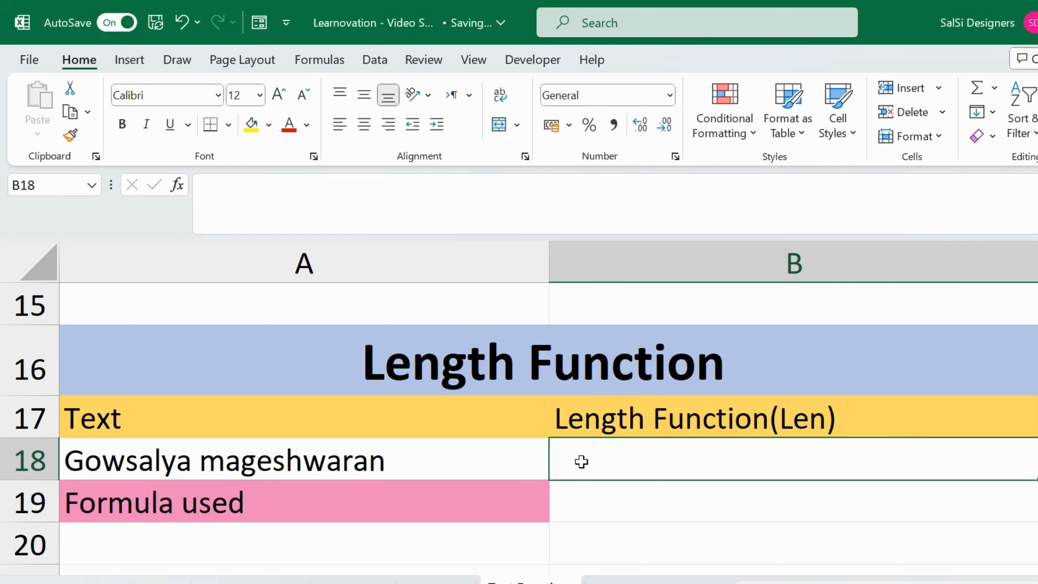
pyautogui.write('=l')
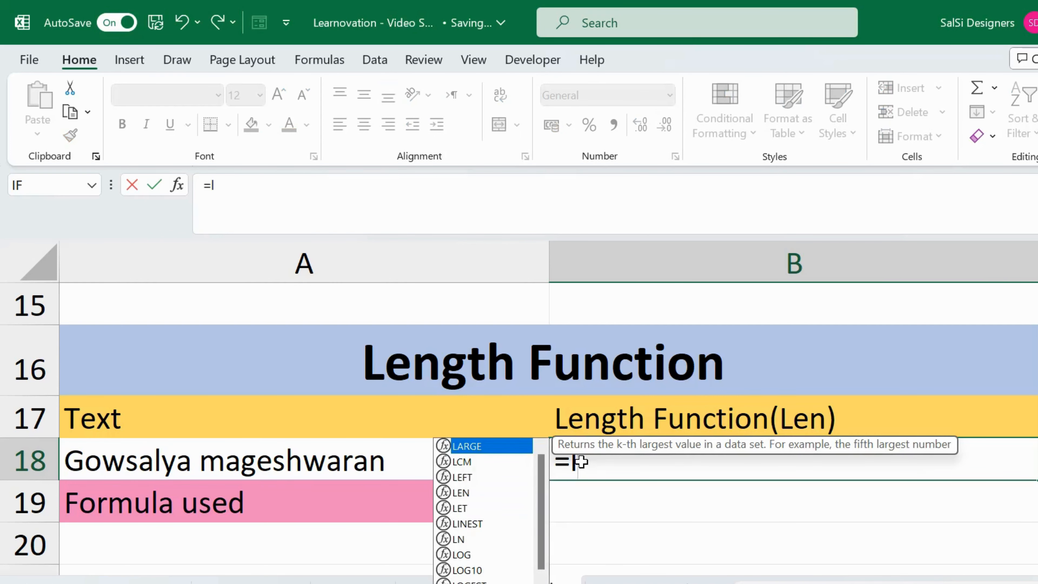
pyautogui.write('en')
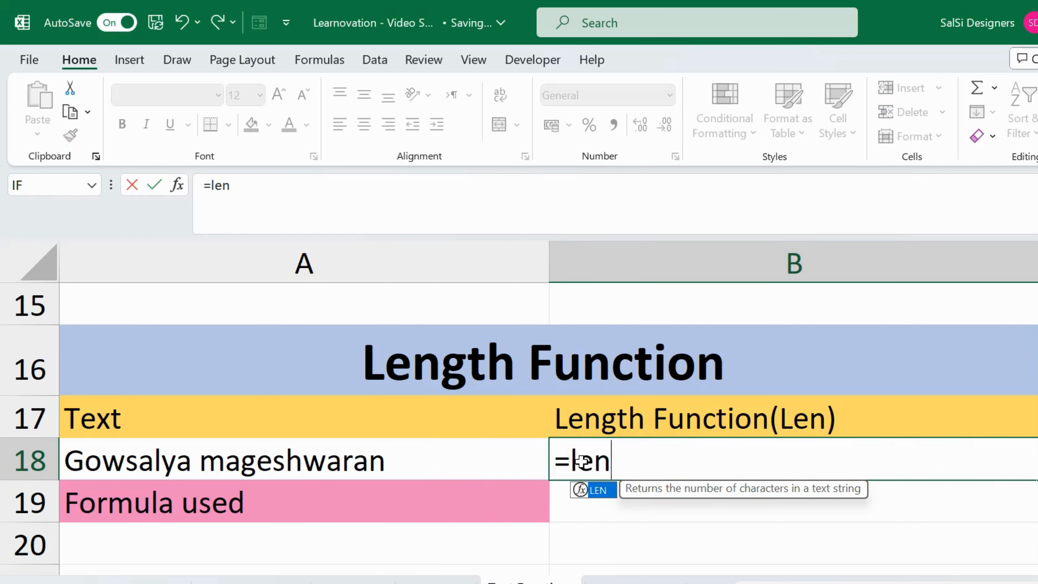
pyautogui.press('Tab')
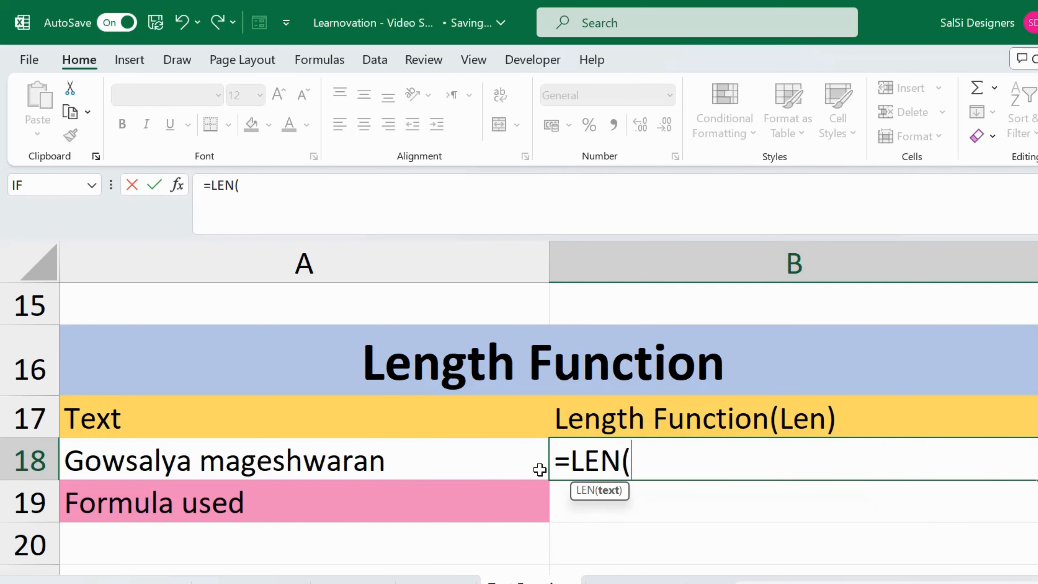
pyautogui.click(504, 467)
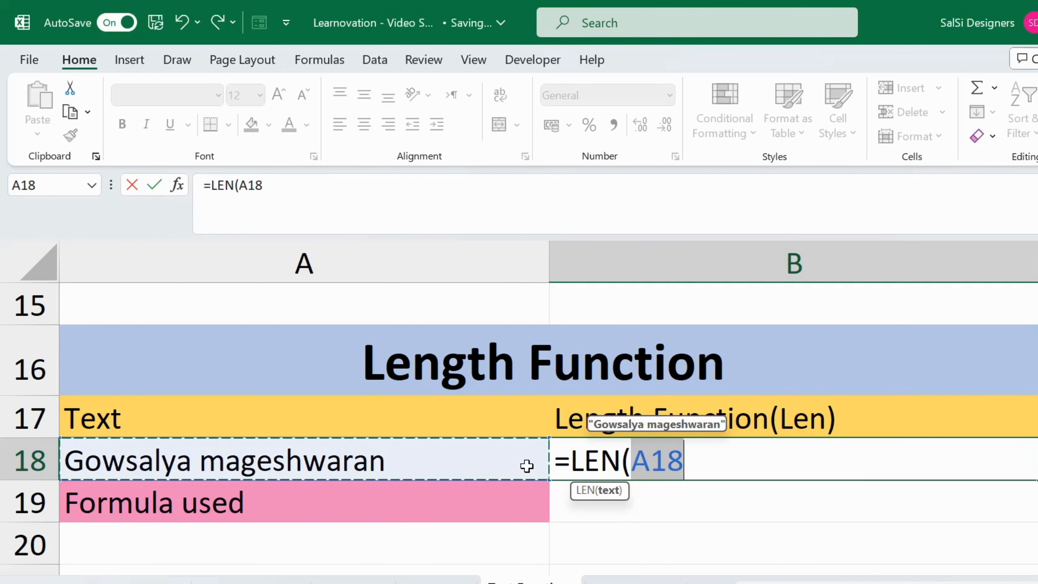
pyautogui.write(')')
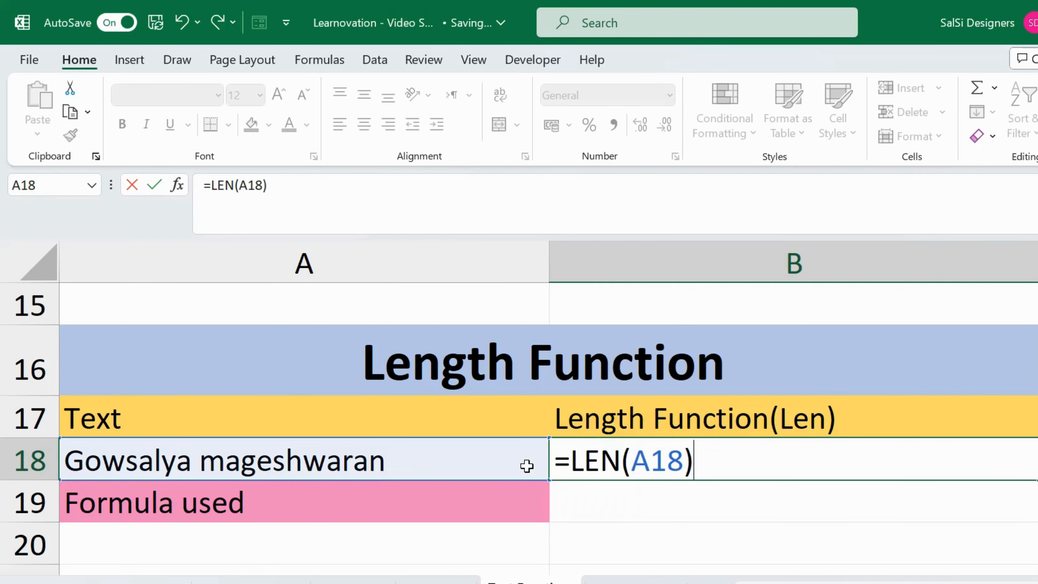
pyautogui.press('Return')
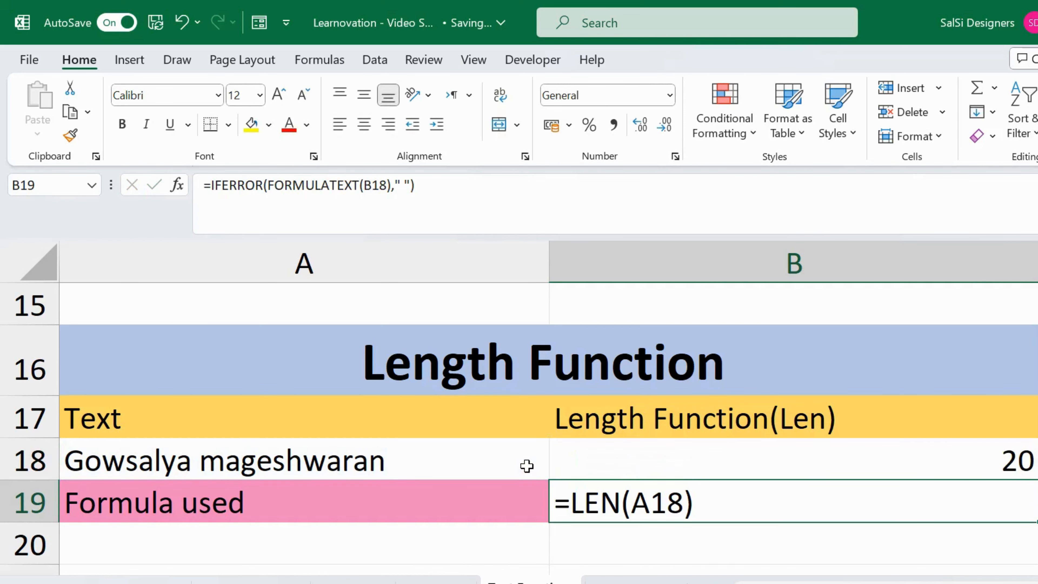
pyautogui.click(1016, 461)
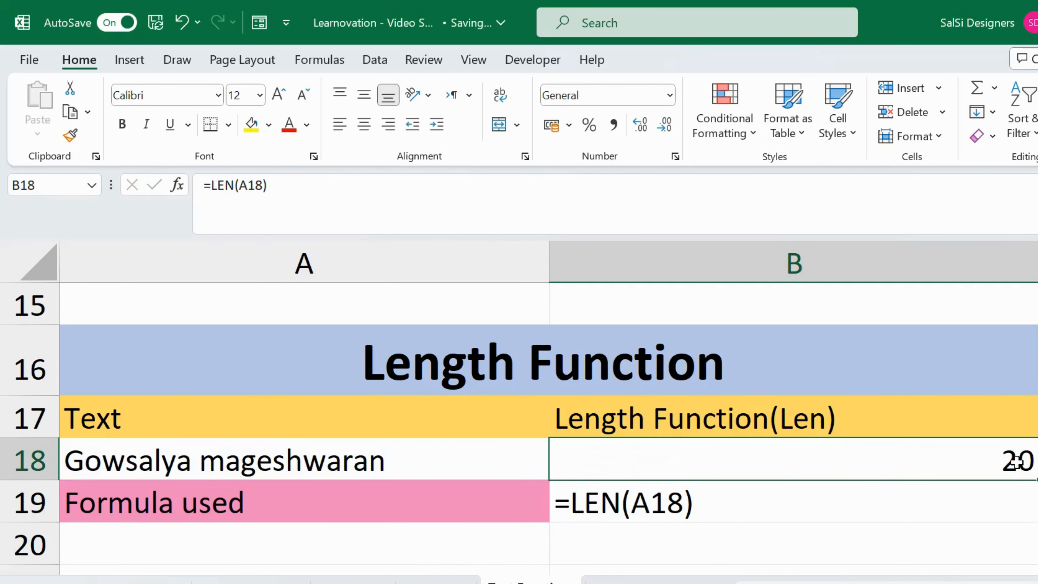
pyautogui.click(91, 466)
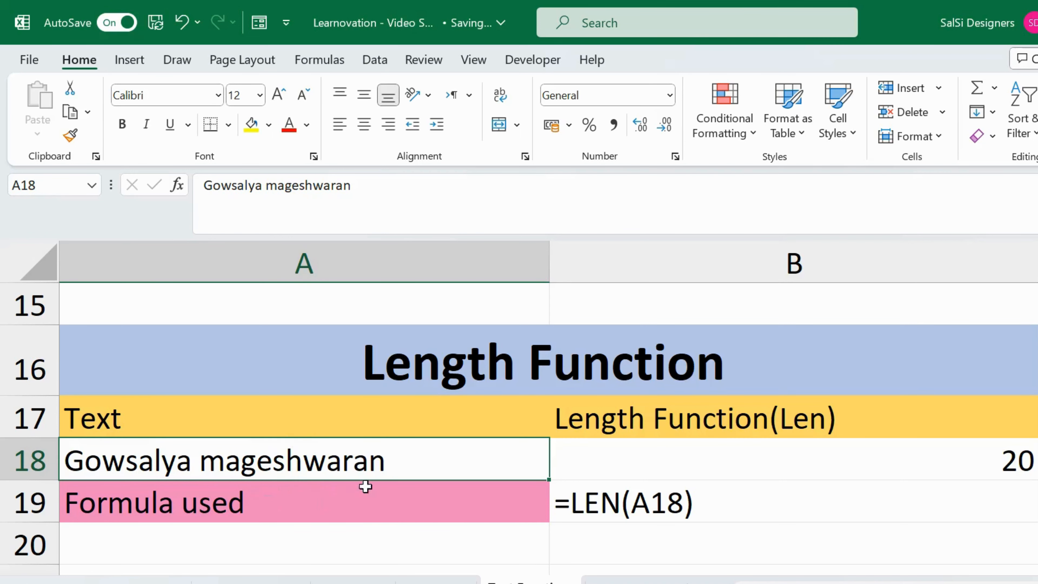
pyautogui.click(788, 453)
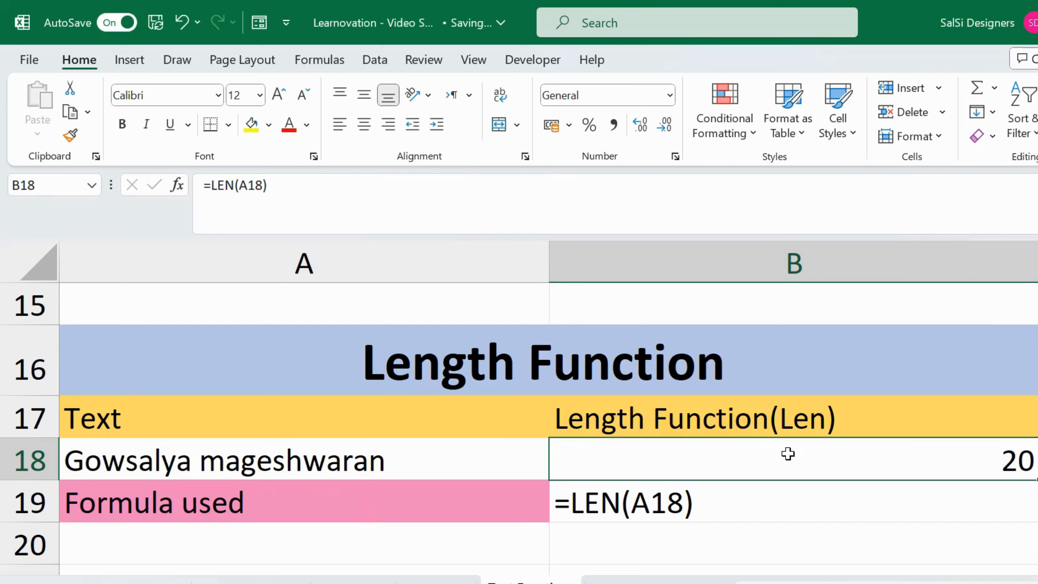
pyautogui.hscroll(1, 788, 453)
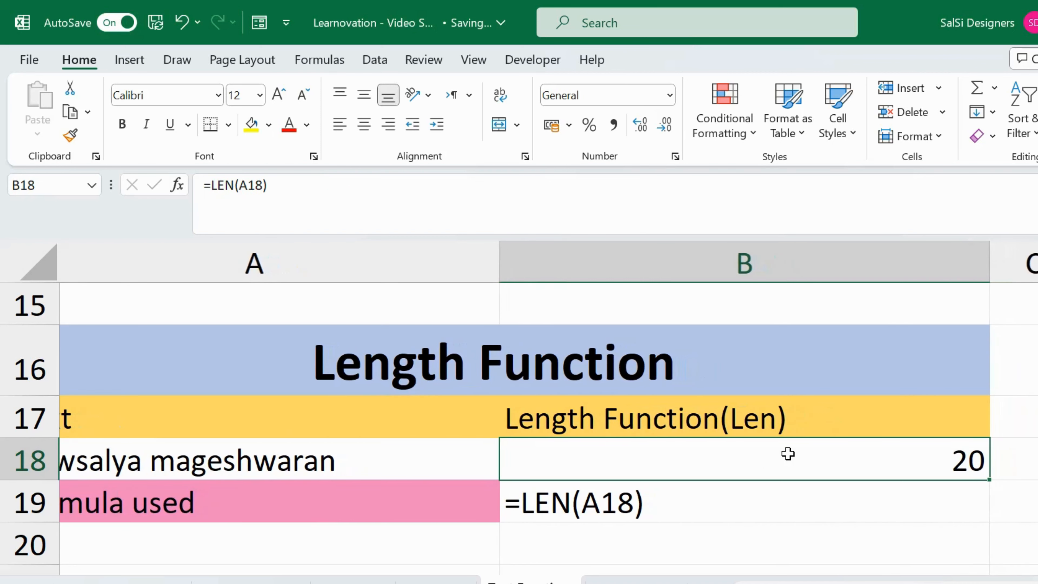
pyautogui.hscroll(-1, 788, 453)
pyautogui.scroll(5, 789, 453)
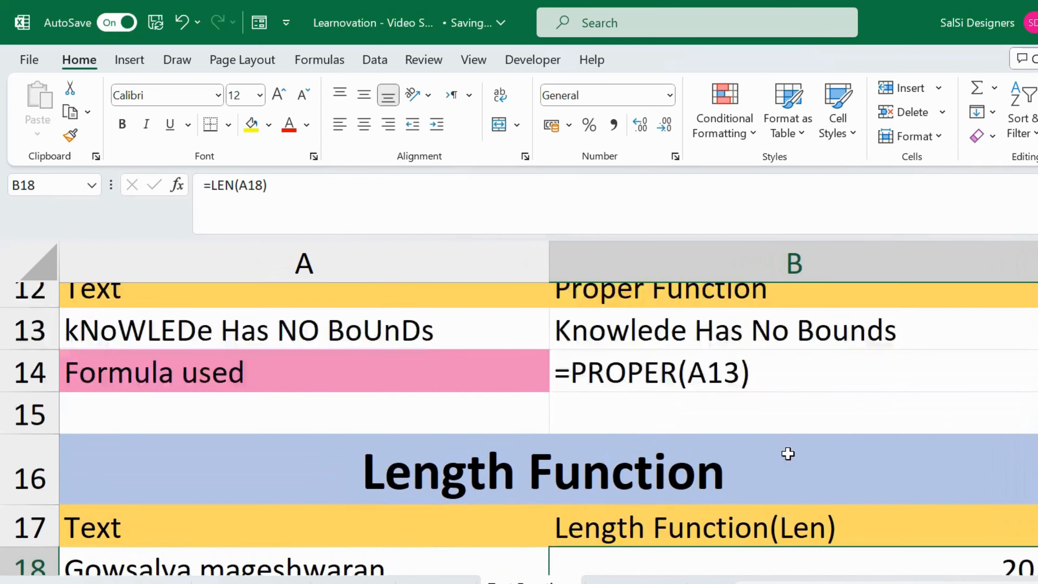
# Enter the formula =LEFT(D3,5) in cell E3 to extract the first five characters of the text in D3.
pyautogui.scroll(1, 788, 454)
pyautogui.hscroll(4, 788, 453)
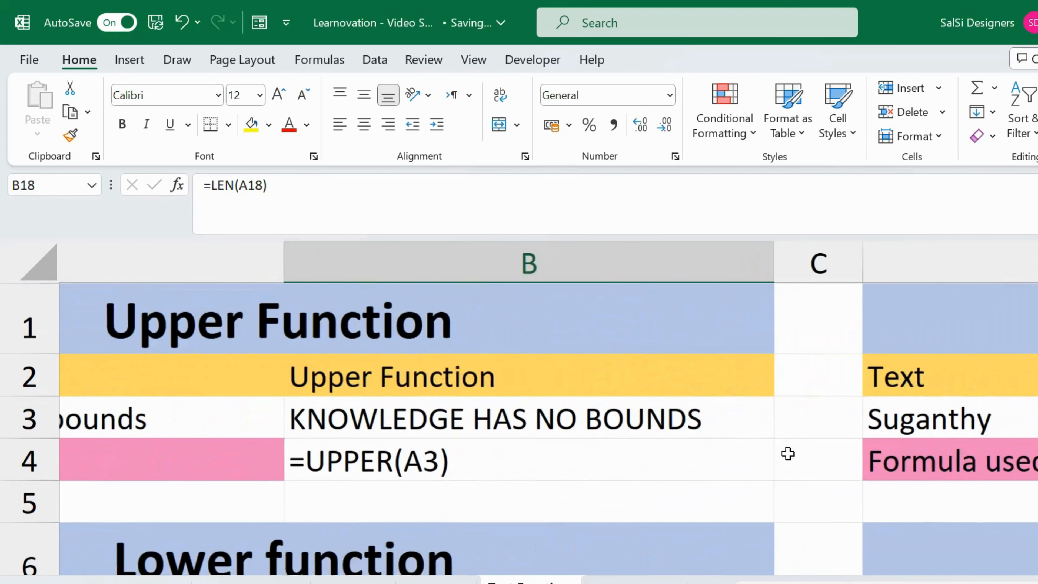
pyautogui.hscroll(2, 788, 454)
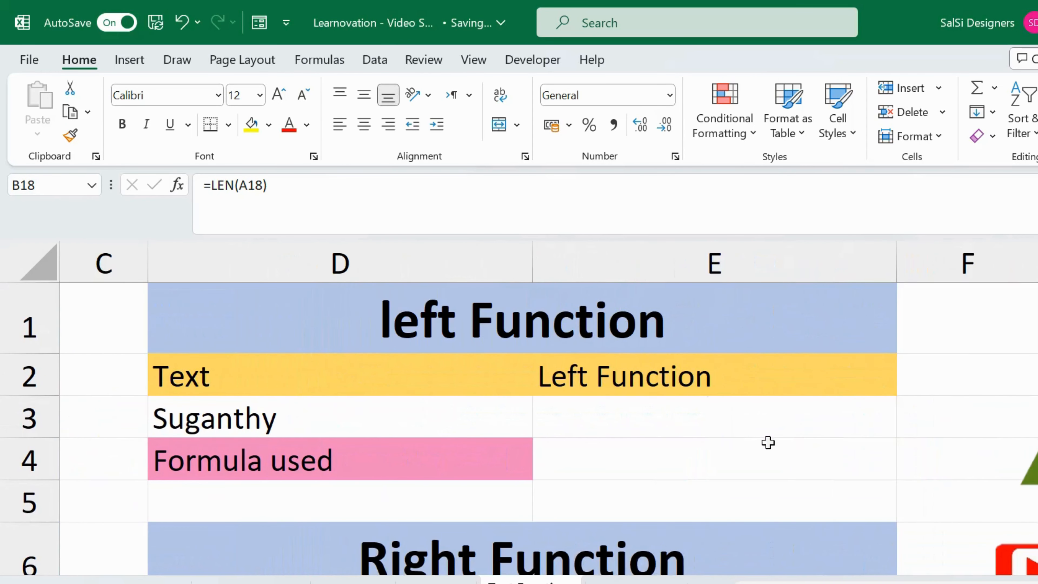
pyautogui.click(721, 405)
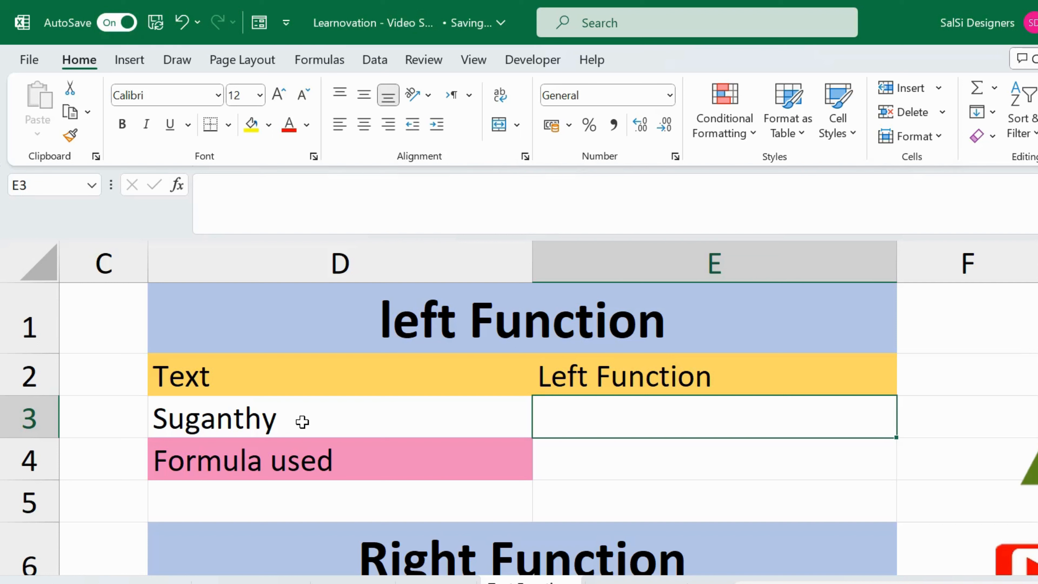
pyautogui.write('=')
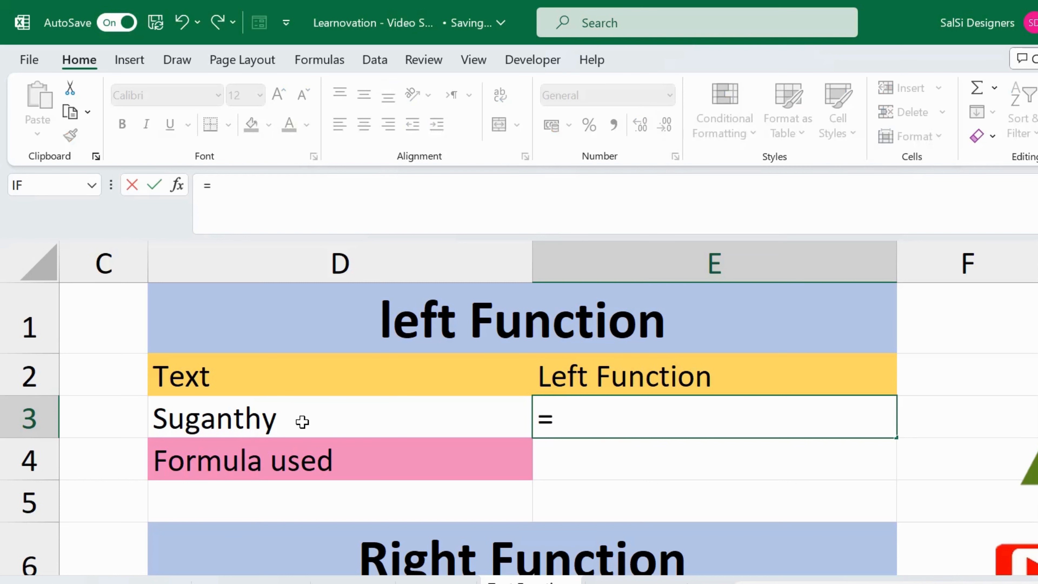
pyautogui.write('left')
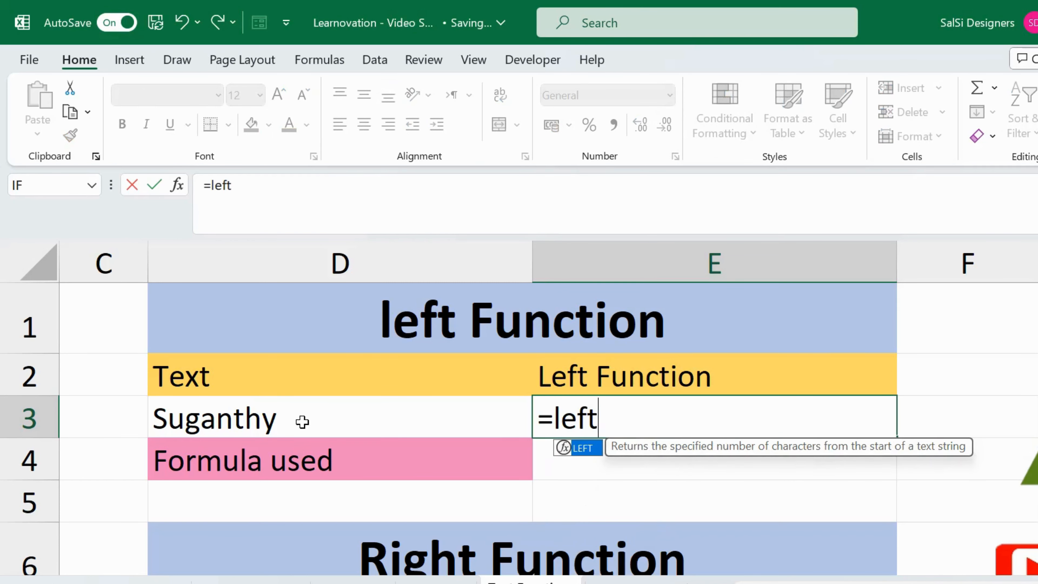
pyautogui.press('Tab')
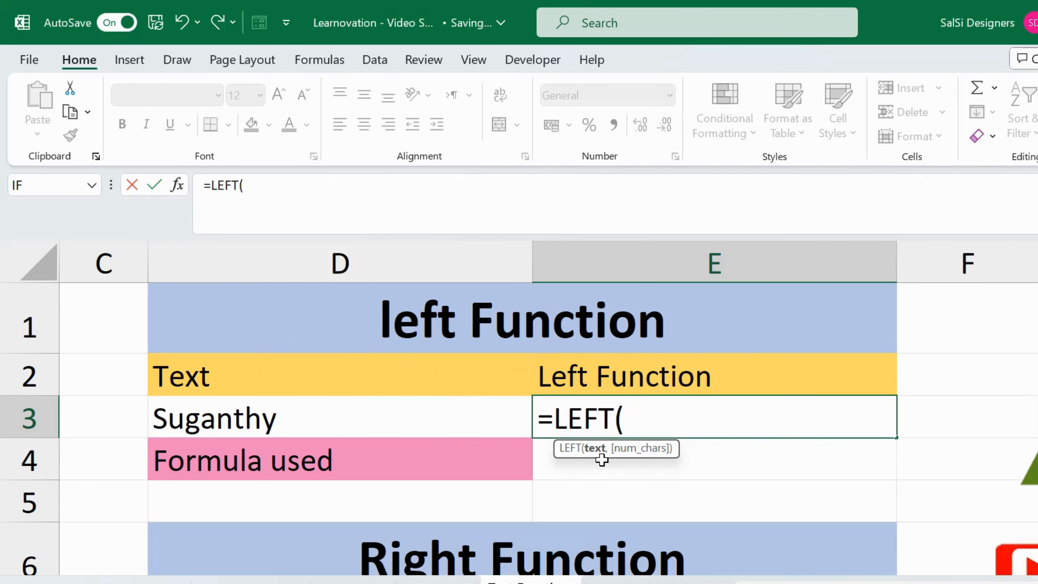
pyautogui.click(486, 401)
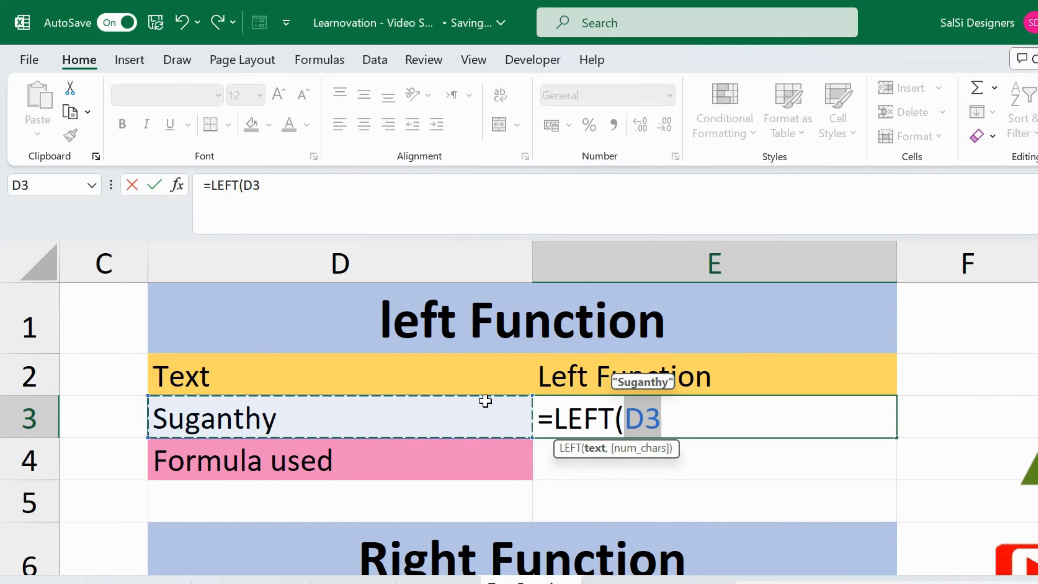
pyautogui.write(',')
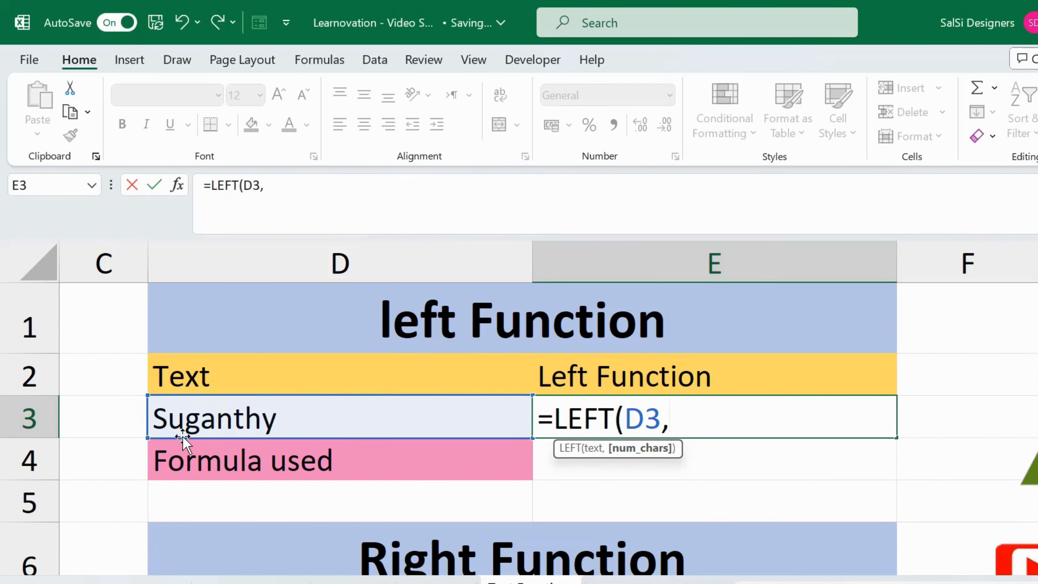
pyautogui.write('5)')
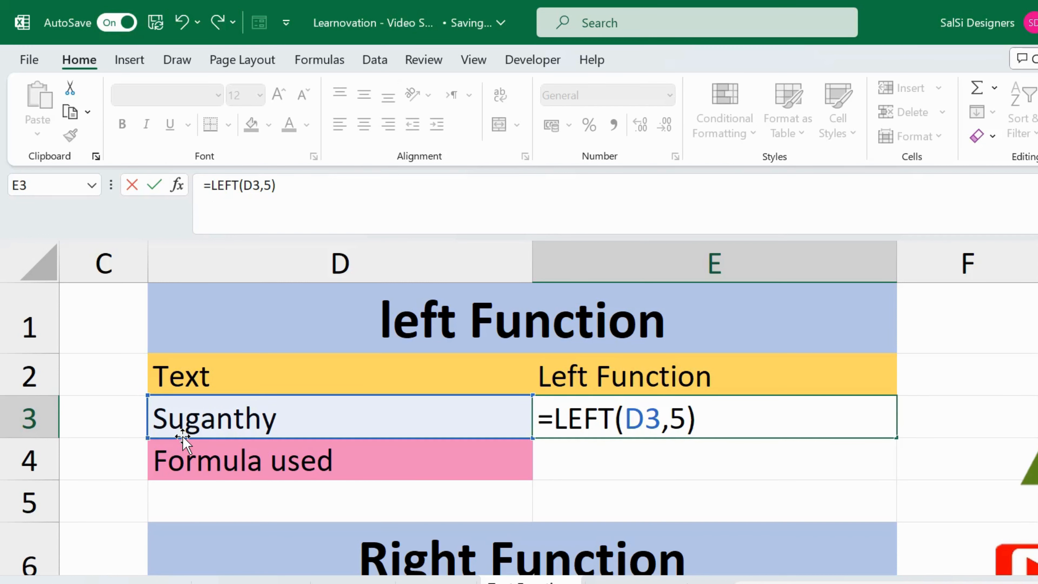
pyautogui.press('Return')
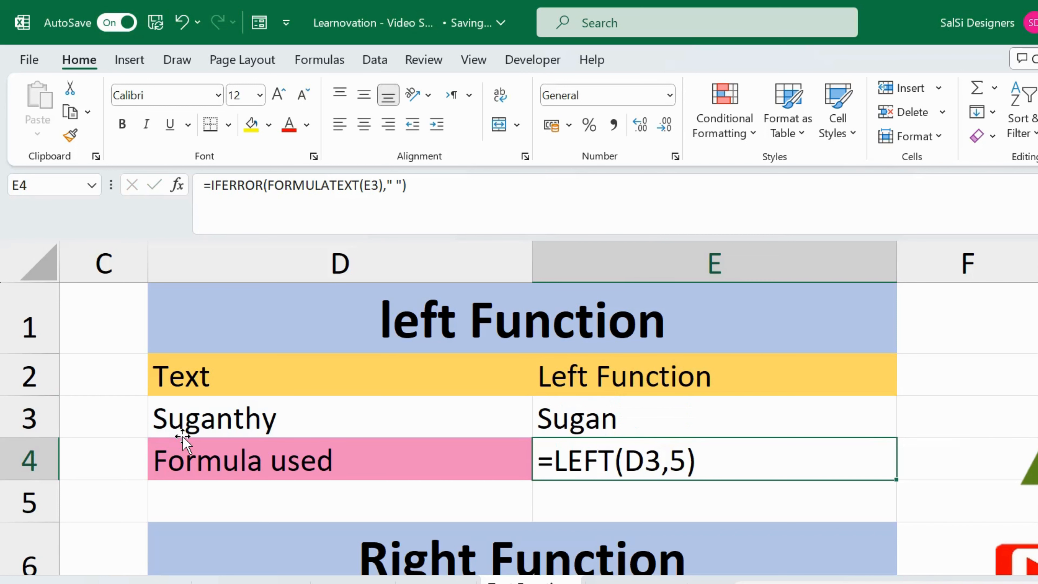
# Enter the formula =RIGHT(D8,6) in cell E8 to extract the last six characters of the text in D8.
pyautogui.scroll(-3, 729, 468)
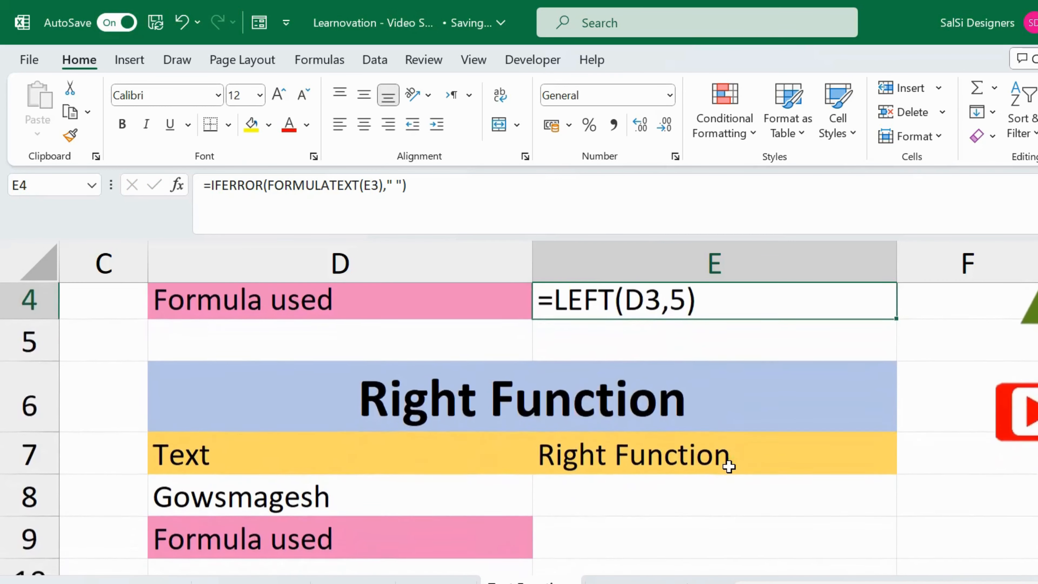
pyautogui.click(700, 463)
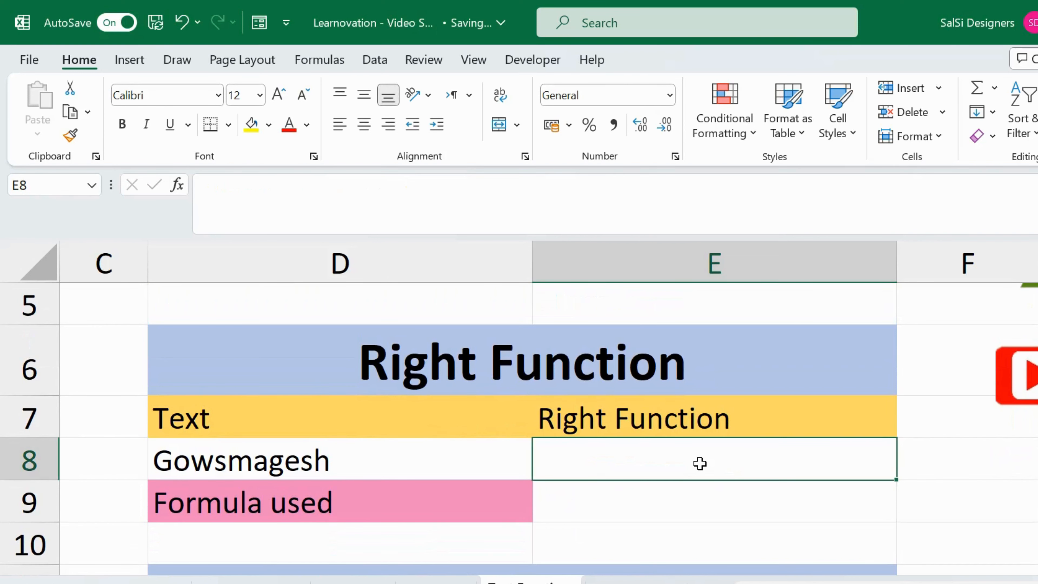
pyautogui.write('=rig')
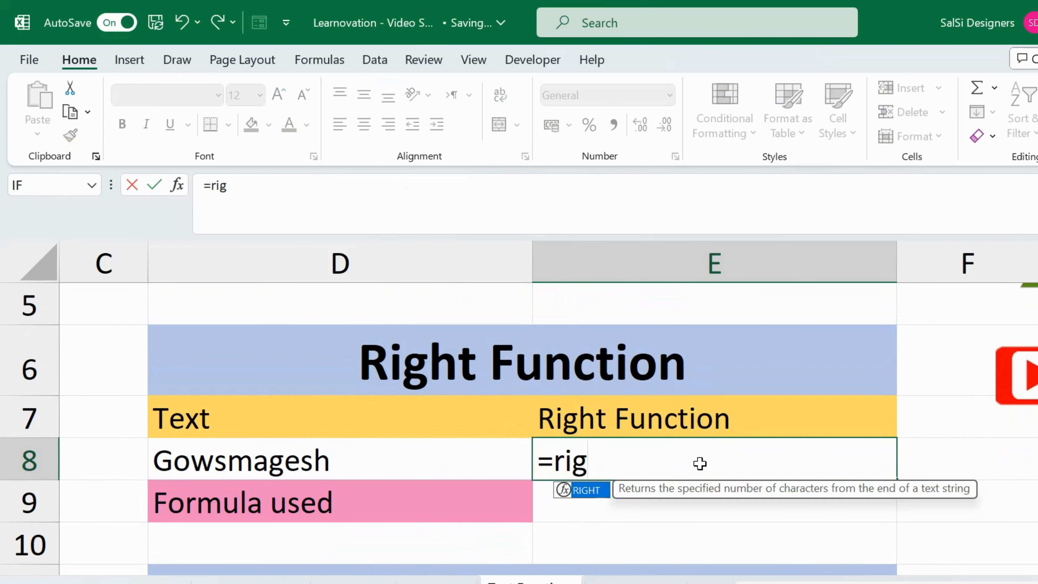
pyautogui.write('ht')
pyautogui.press('Tab')
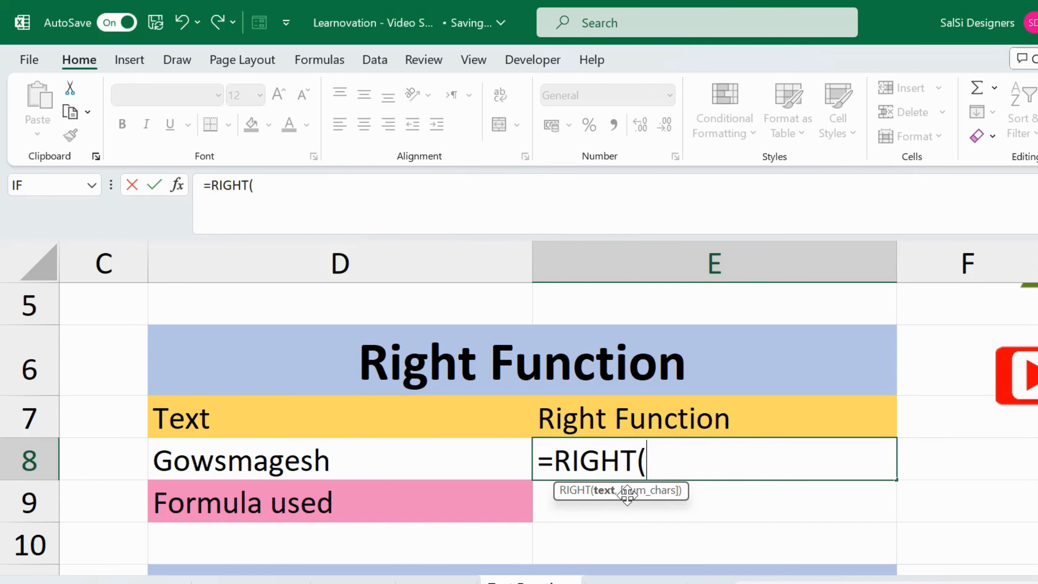
pyautogui.click(425, 466)
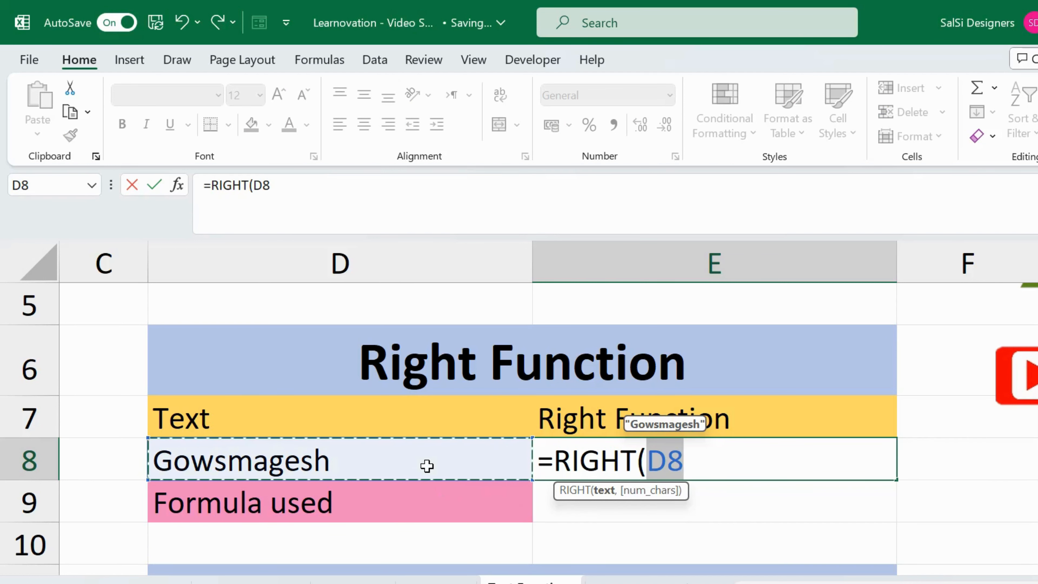
pyautogui.write(',')
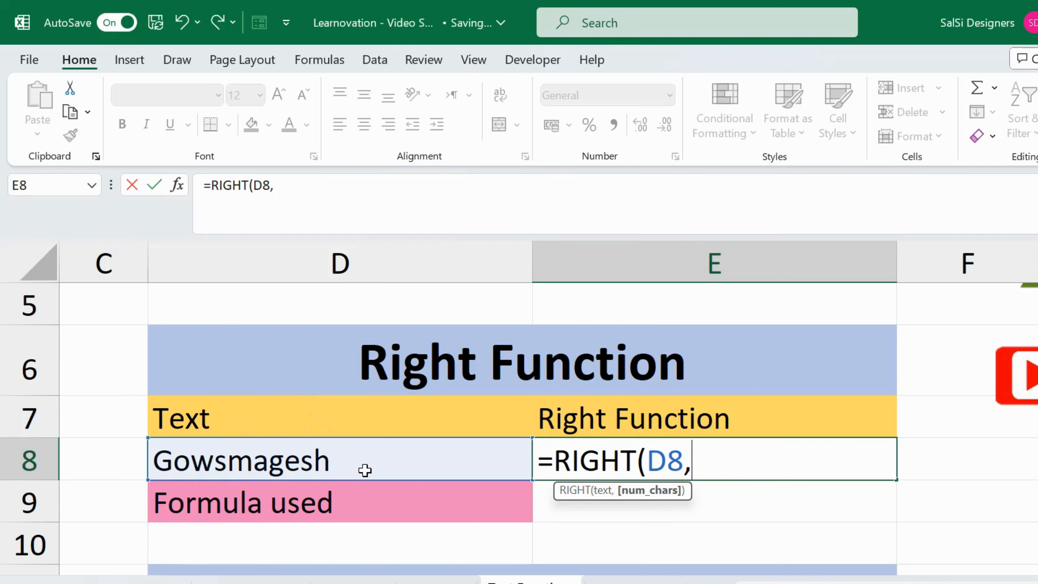
pyautogui.write('6)')
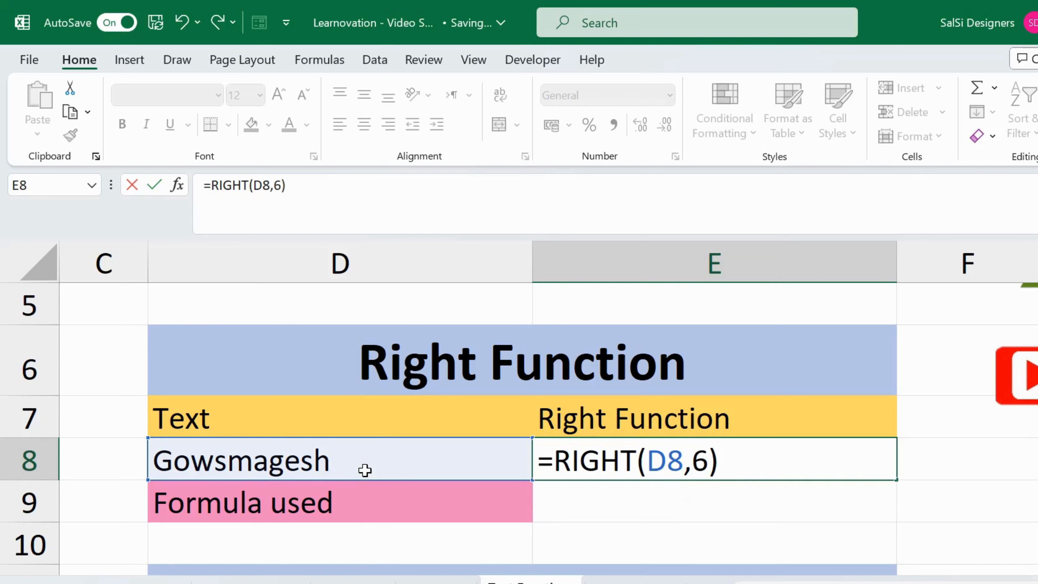
pyautogui.press('Return')
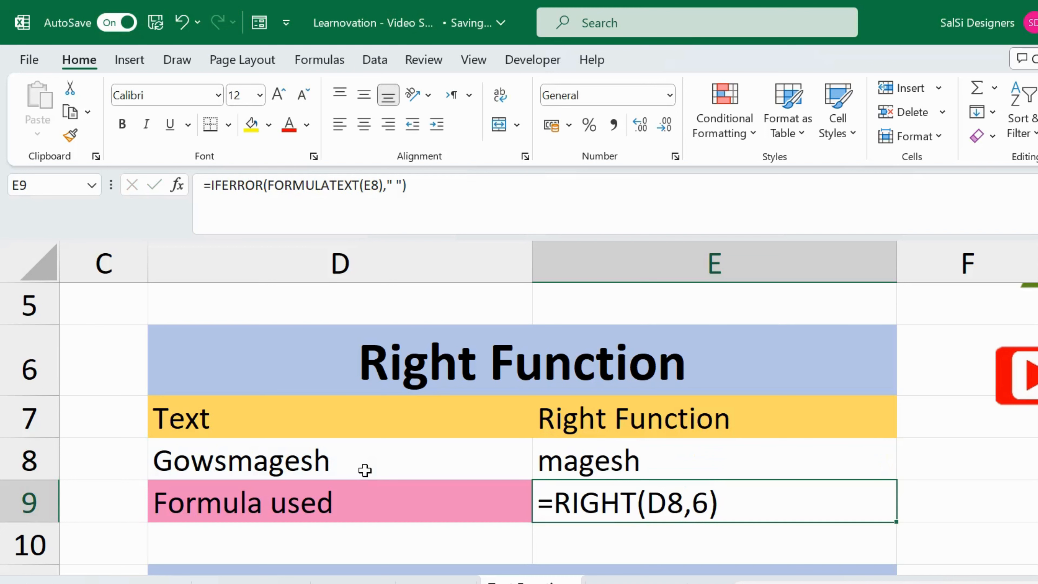
# Enter the formula =TRIM(D18) in cell E18 to remove the extra spaces from the text in D18.
pyautogui.scroll(-1, 365, 470)
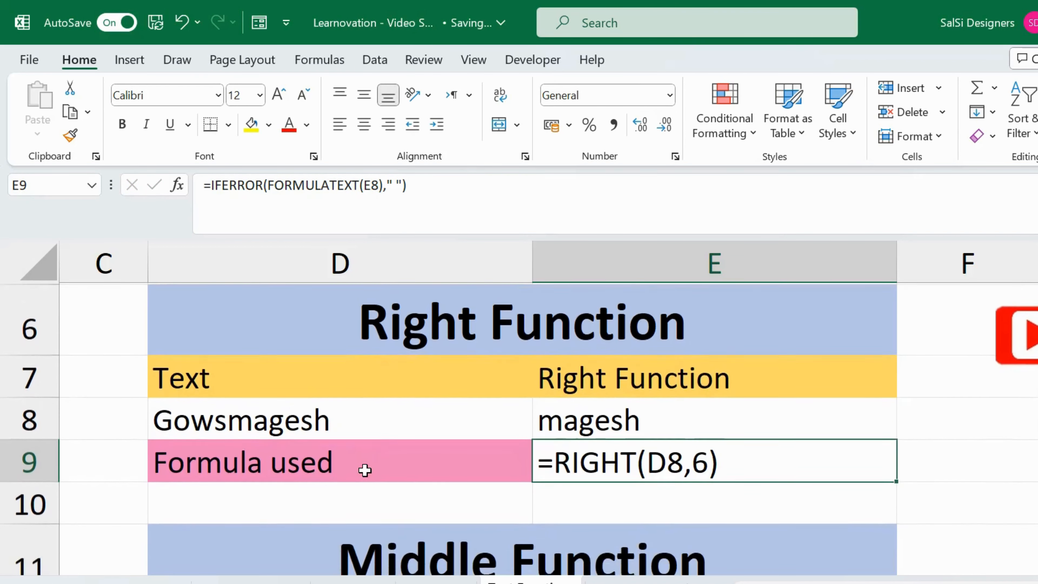
pyautogui.scroll(-5, 365, 471)
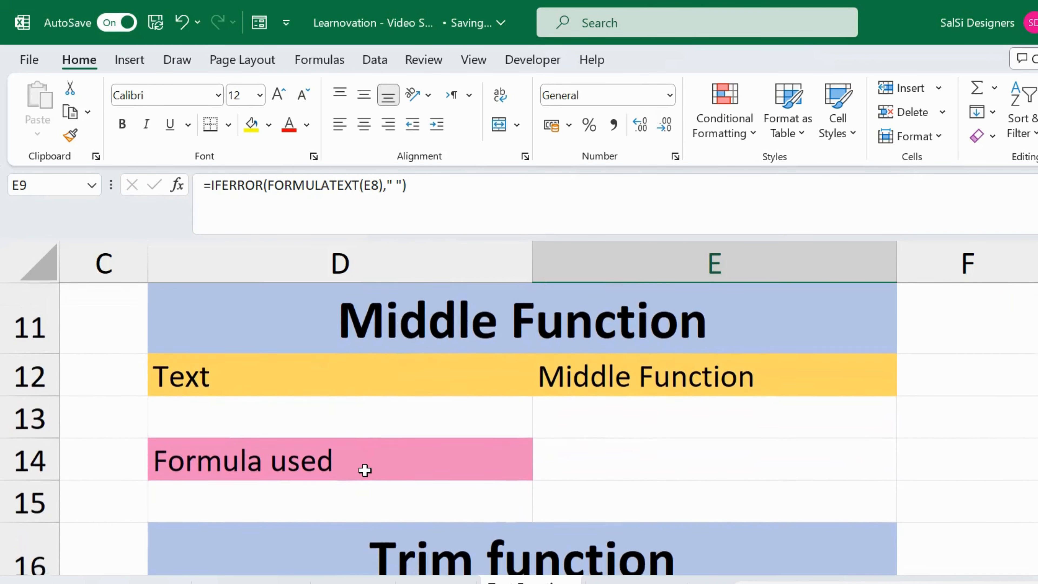
pyautogui.scroll(-5, 364, 470)
pyautogui.click(585, 416)
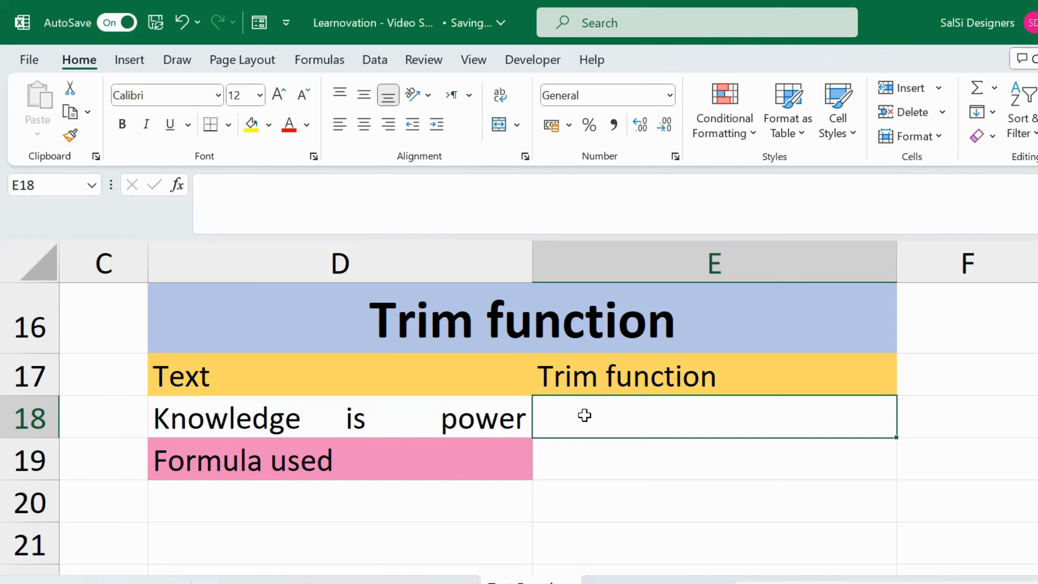
pyautogui.write('=trim')
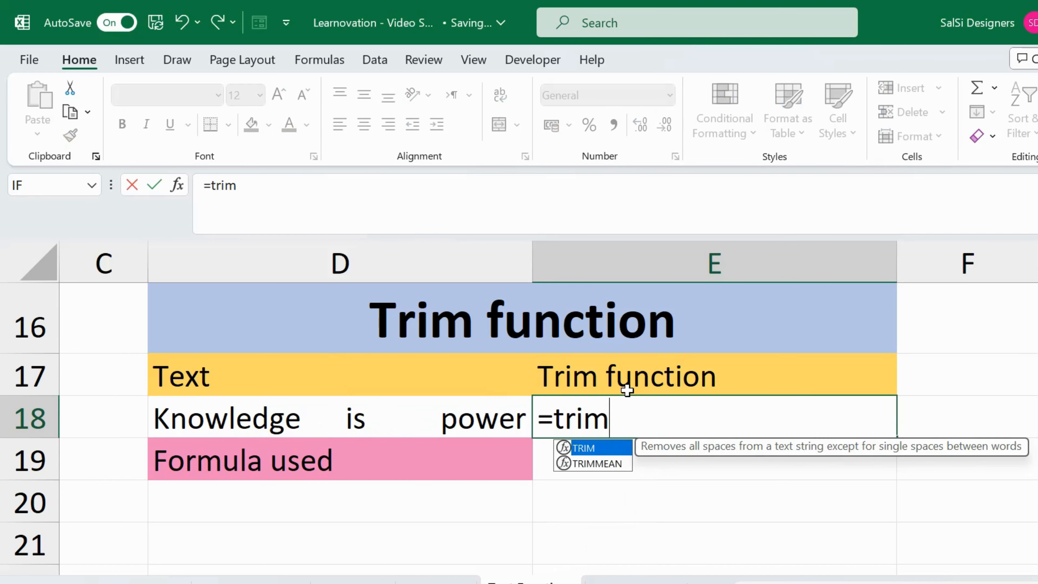
pyautogui.press('Tab')
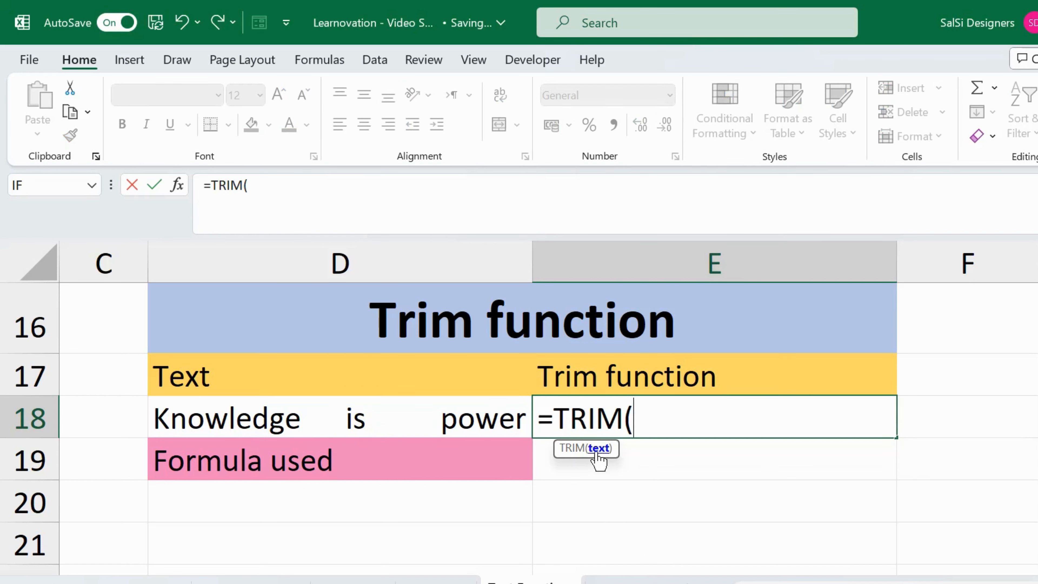
pyautogui.click(489, 423)
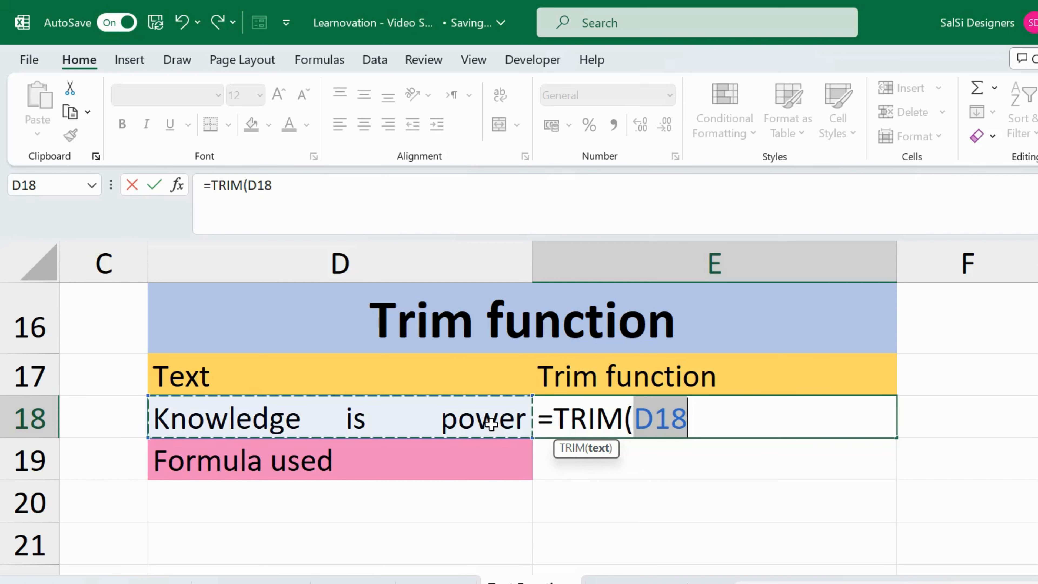
pyautogui.write(')')
pyautogui.press('Return')
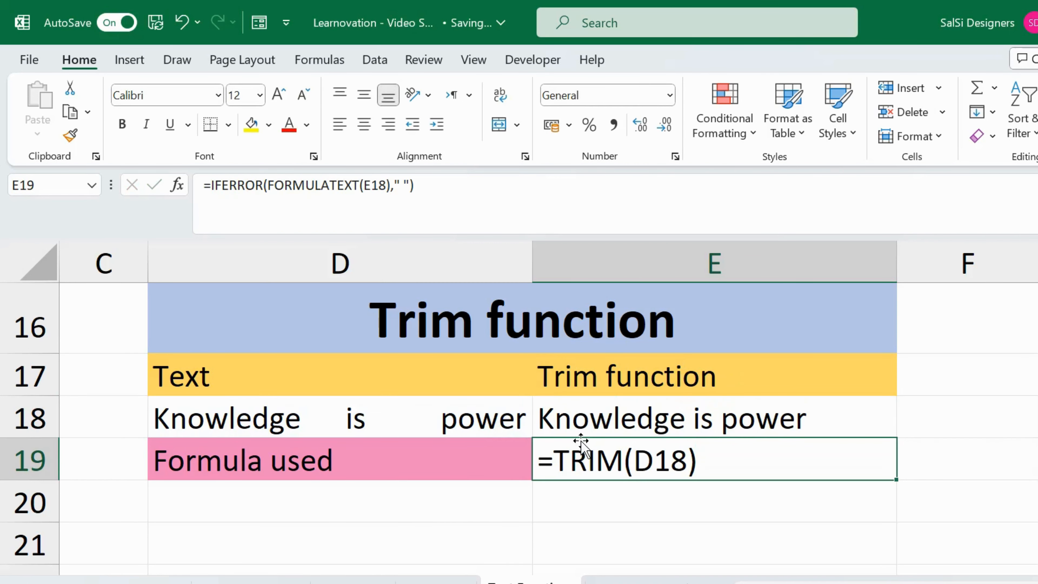
# Compare the spacing of the original text in D18 with the trimmed text in E18.
pyautogui.click(400, 421)
pyautogui.press('Right')
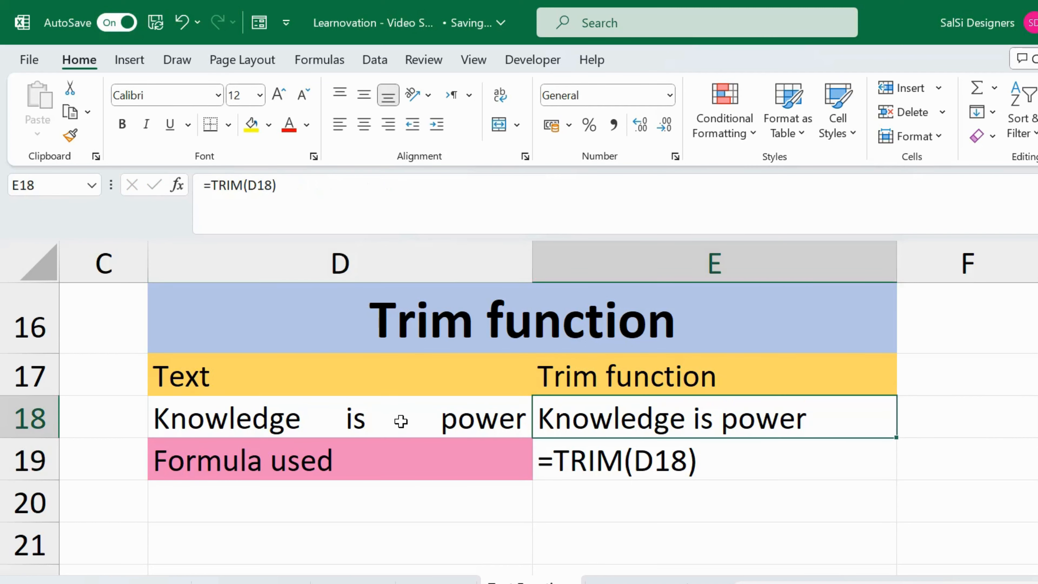
pyautogui.click(401, 421)
pyautogui.press('Right')
pyautogui.click(401, 421)
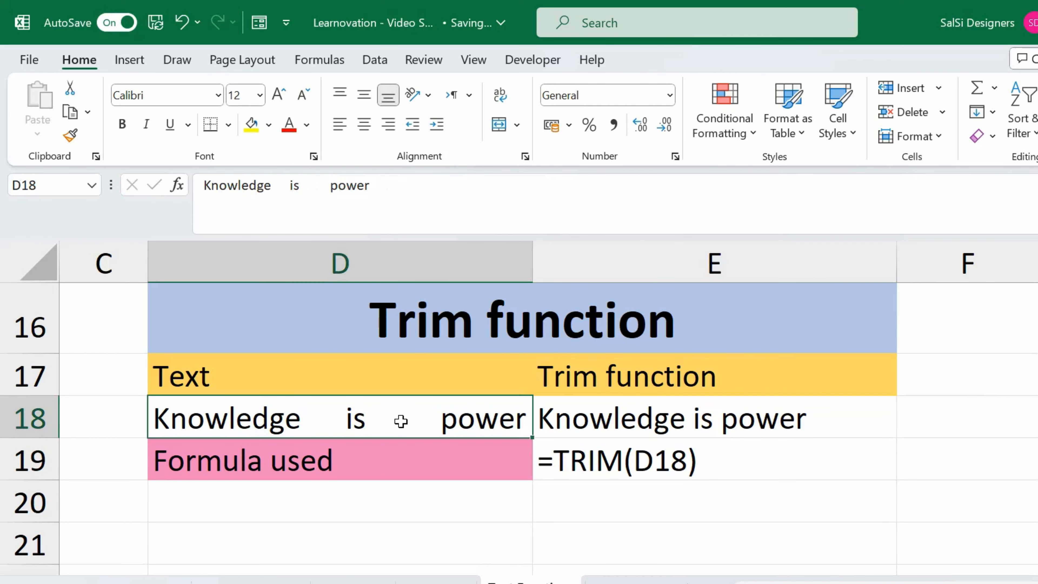
pyautogui.press('Right')
pyautogui.click(401, 421)
pyautogui.press('Right')
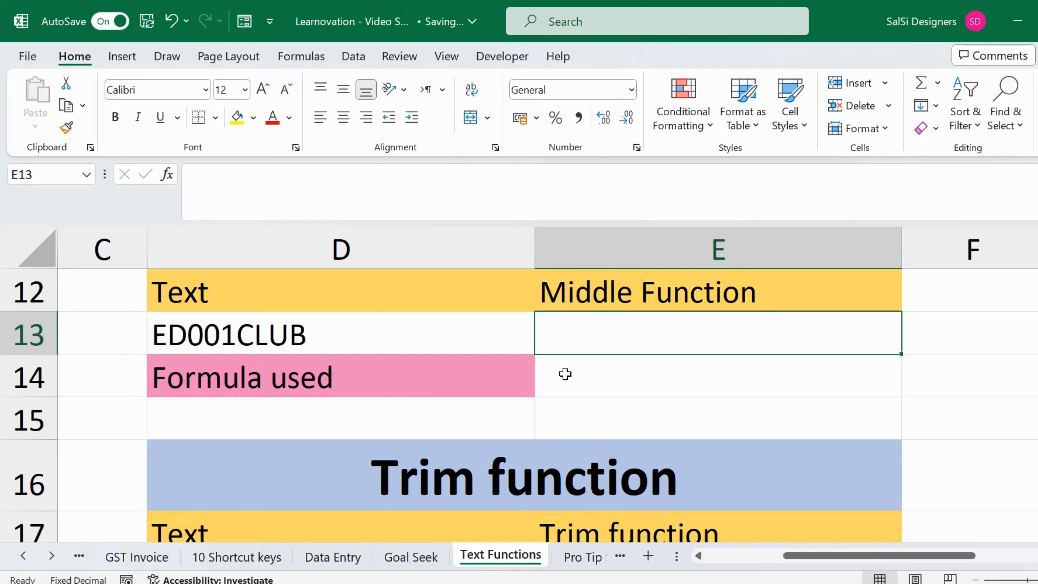
# Enter the formula =MID(D13,3,3) in cell E13 to extract three characters of the text in D13 from the third position.
pyautogui.click(317, 346)
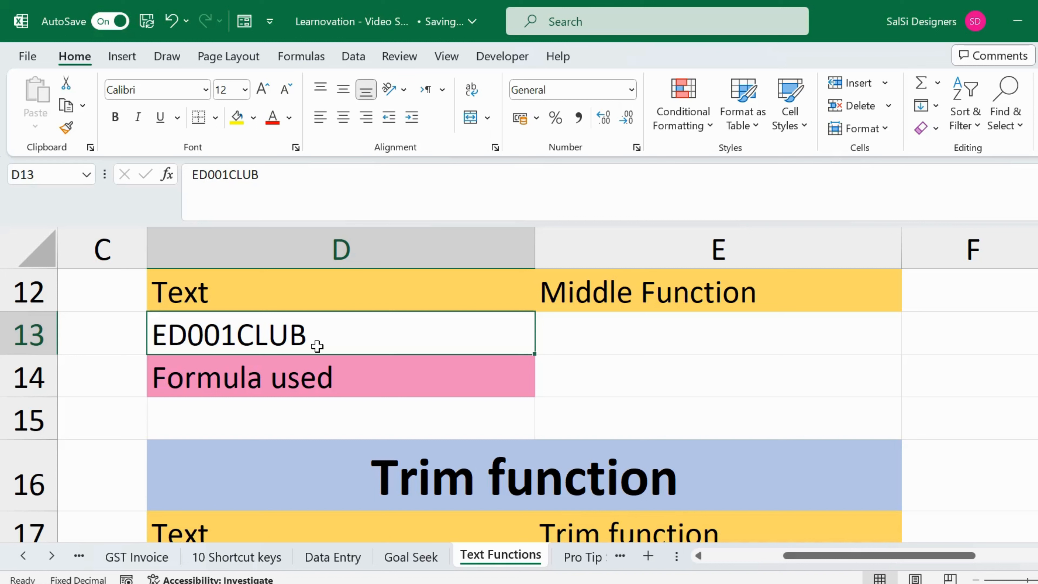
pyautogui.press('Right')
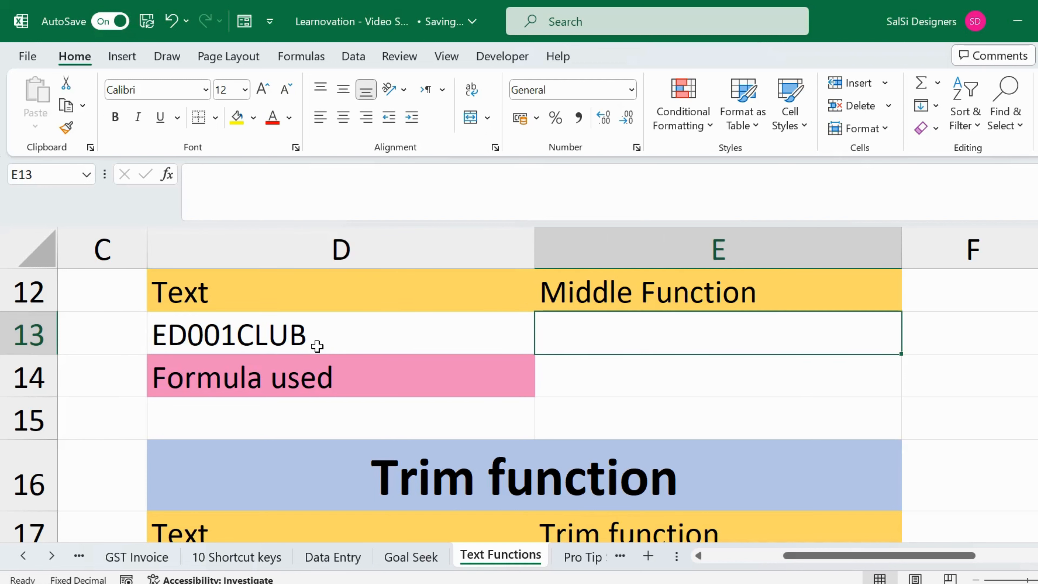
pyautogui.write('=')
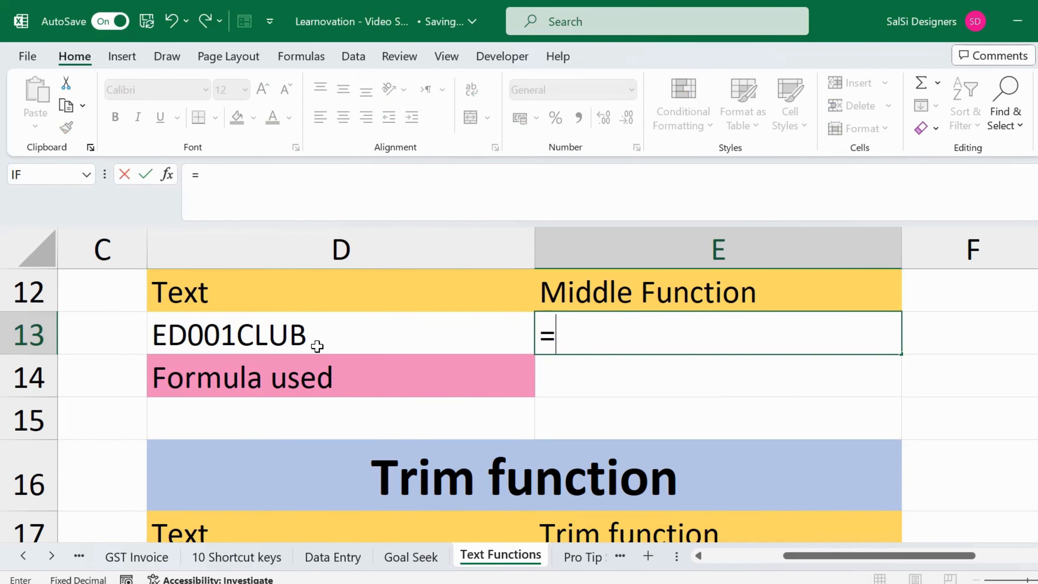
pyautogui.write('mid')
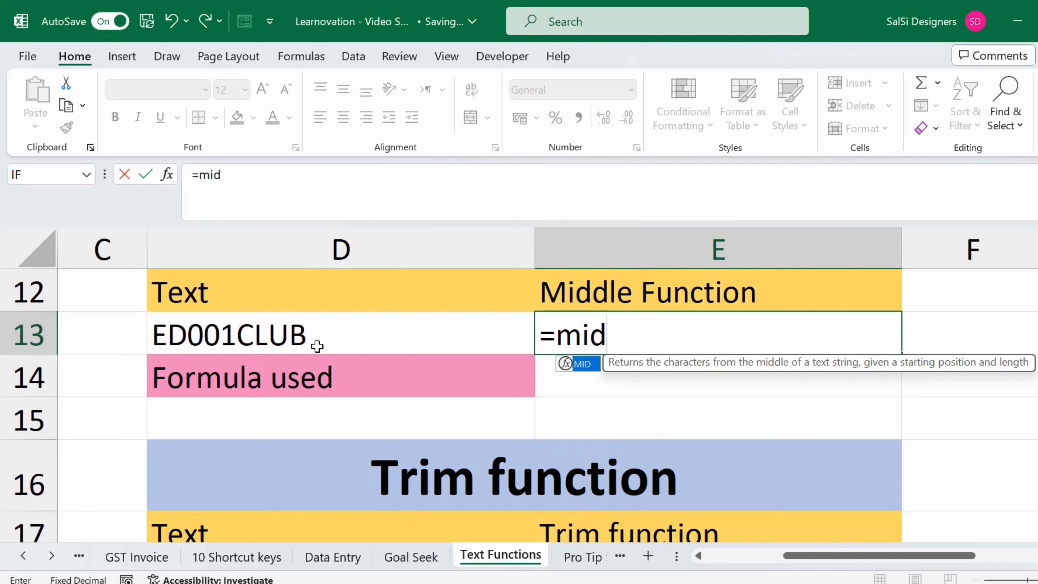
pyautogui.press('Tab')
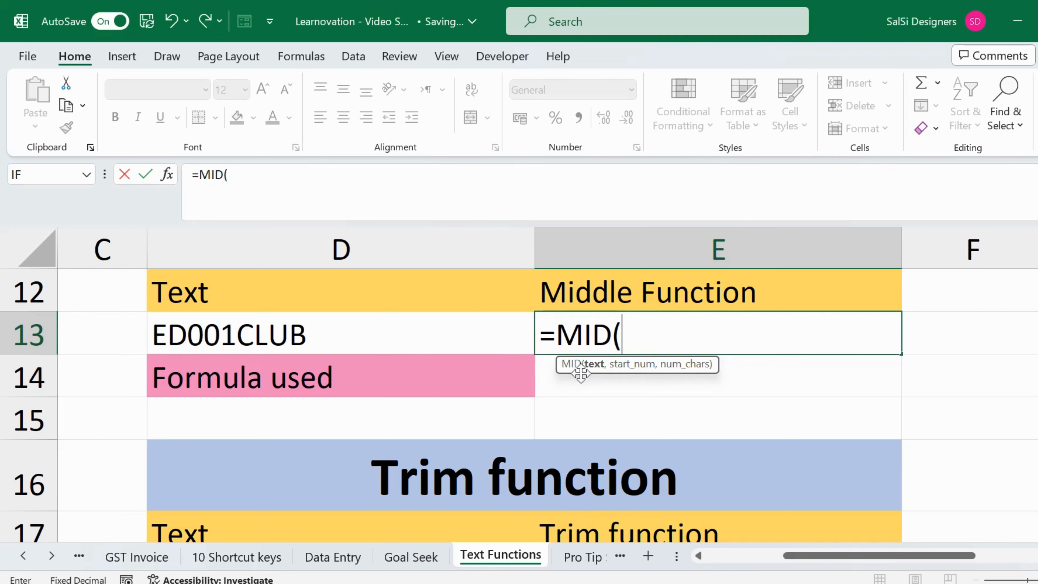
pyautogui.click(446, 329)
pyautogui.write(',')
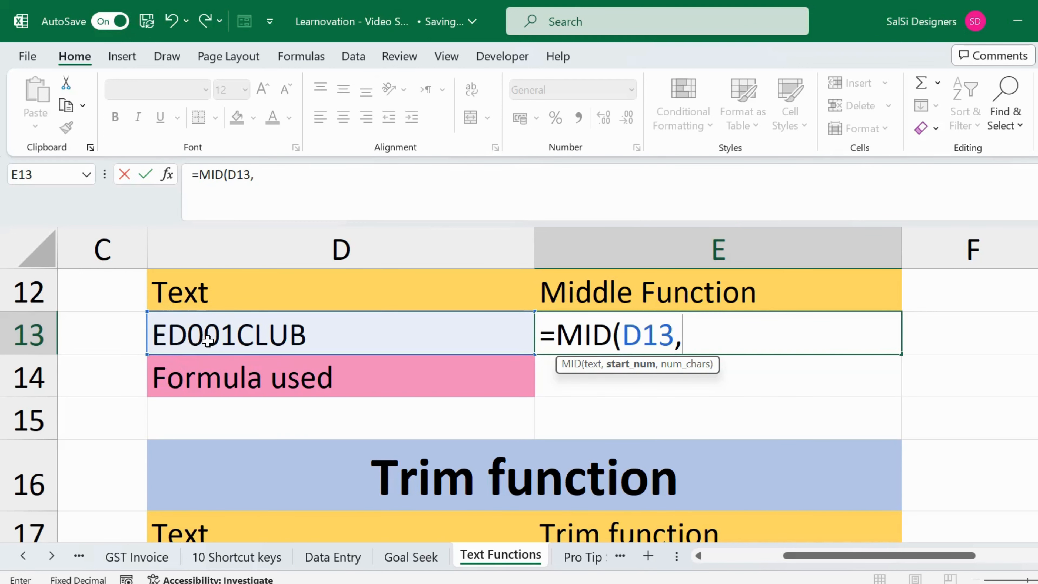
pyautogui.write('3,')
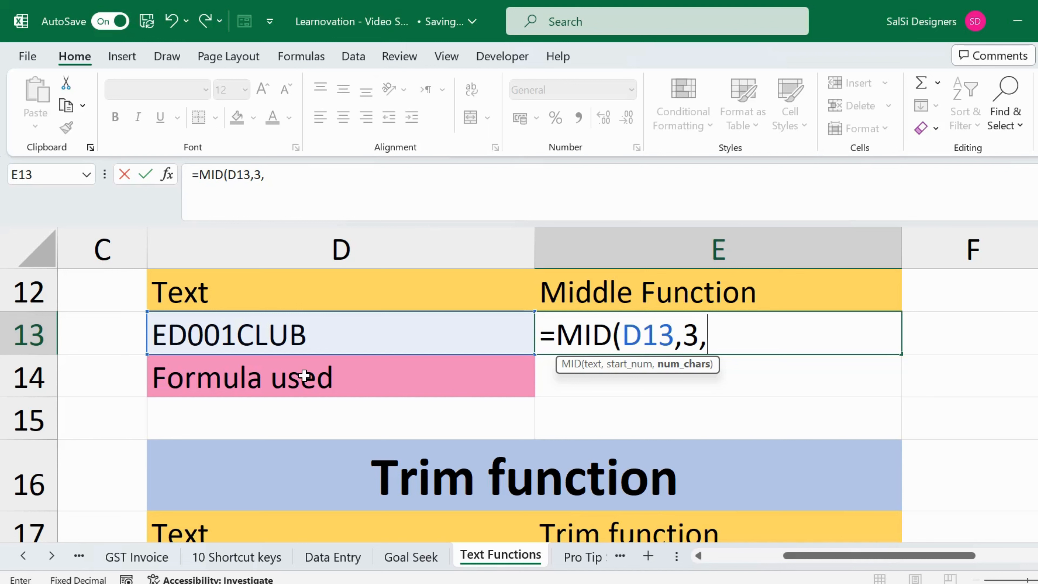
pyautogui.write('3')
pyautogui.press('Return')
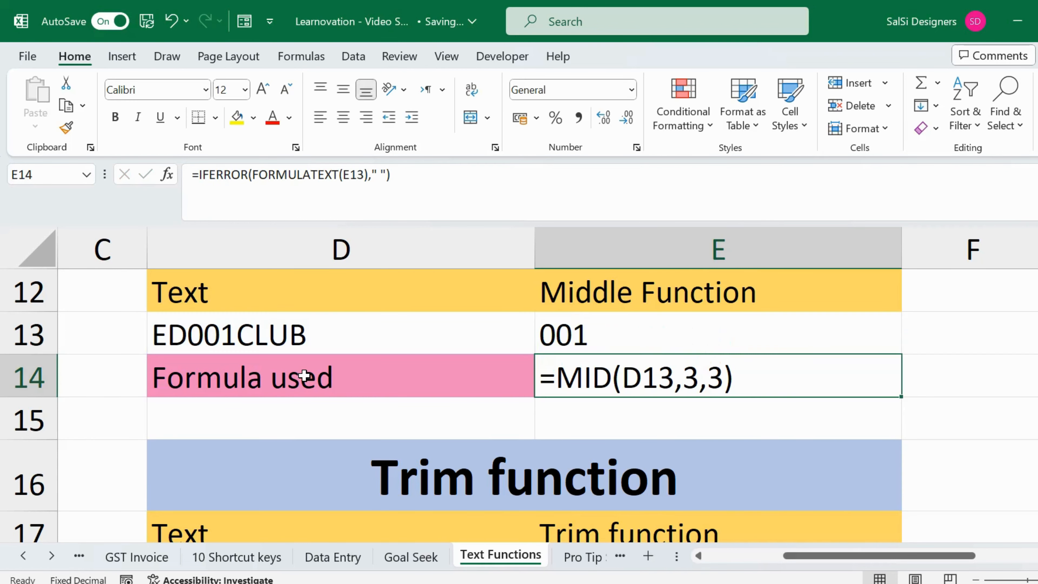
pyautogui.press('Down')
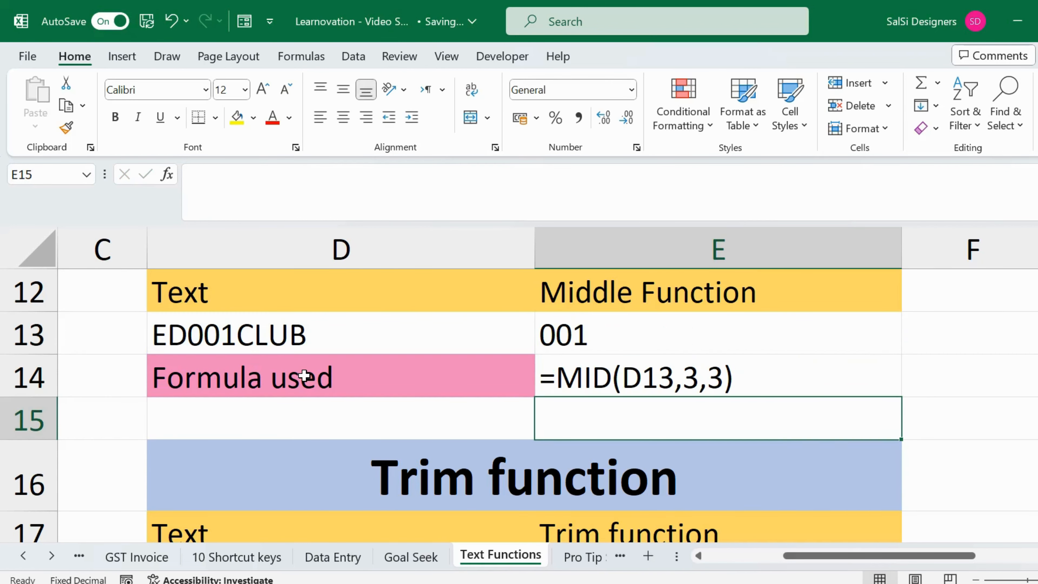